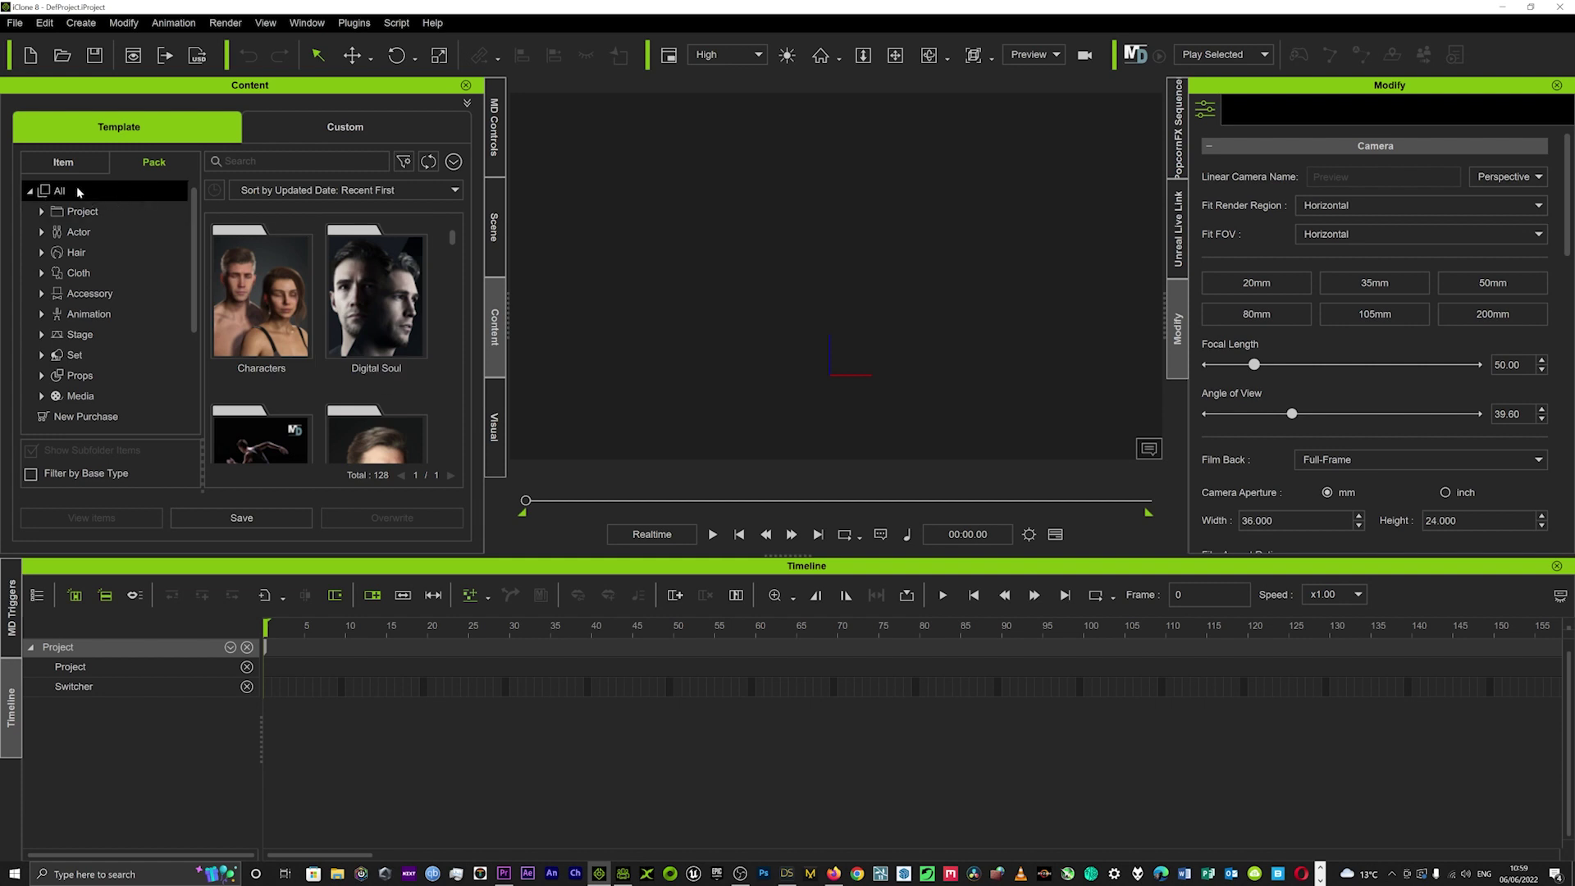
scroll(111, 345, down, 1)
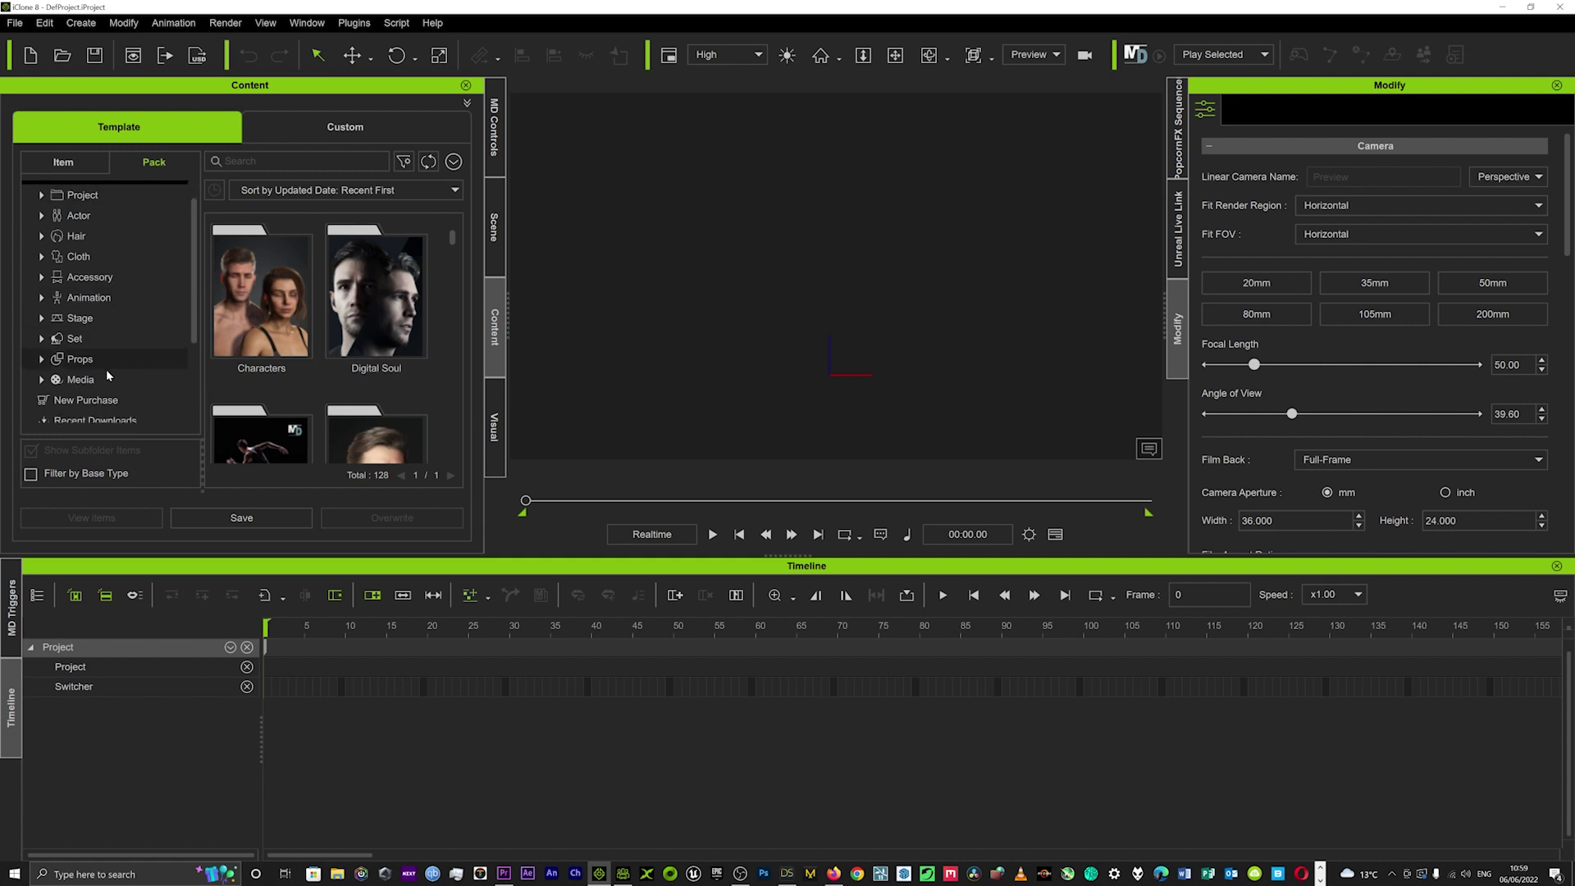
Step: Load Canyon.iTerrain from the Scenes & Effects terrain pack into the scene
click(71, 338)
scroll(90, 329, down, 1)
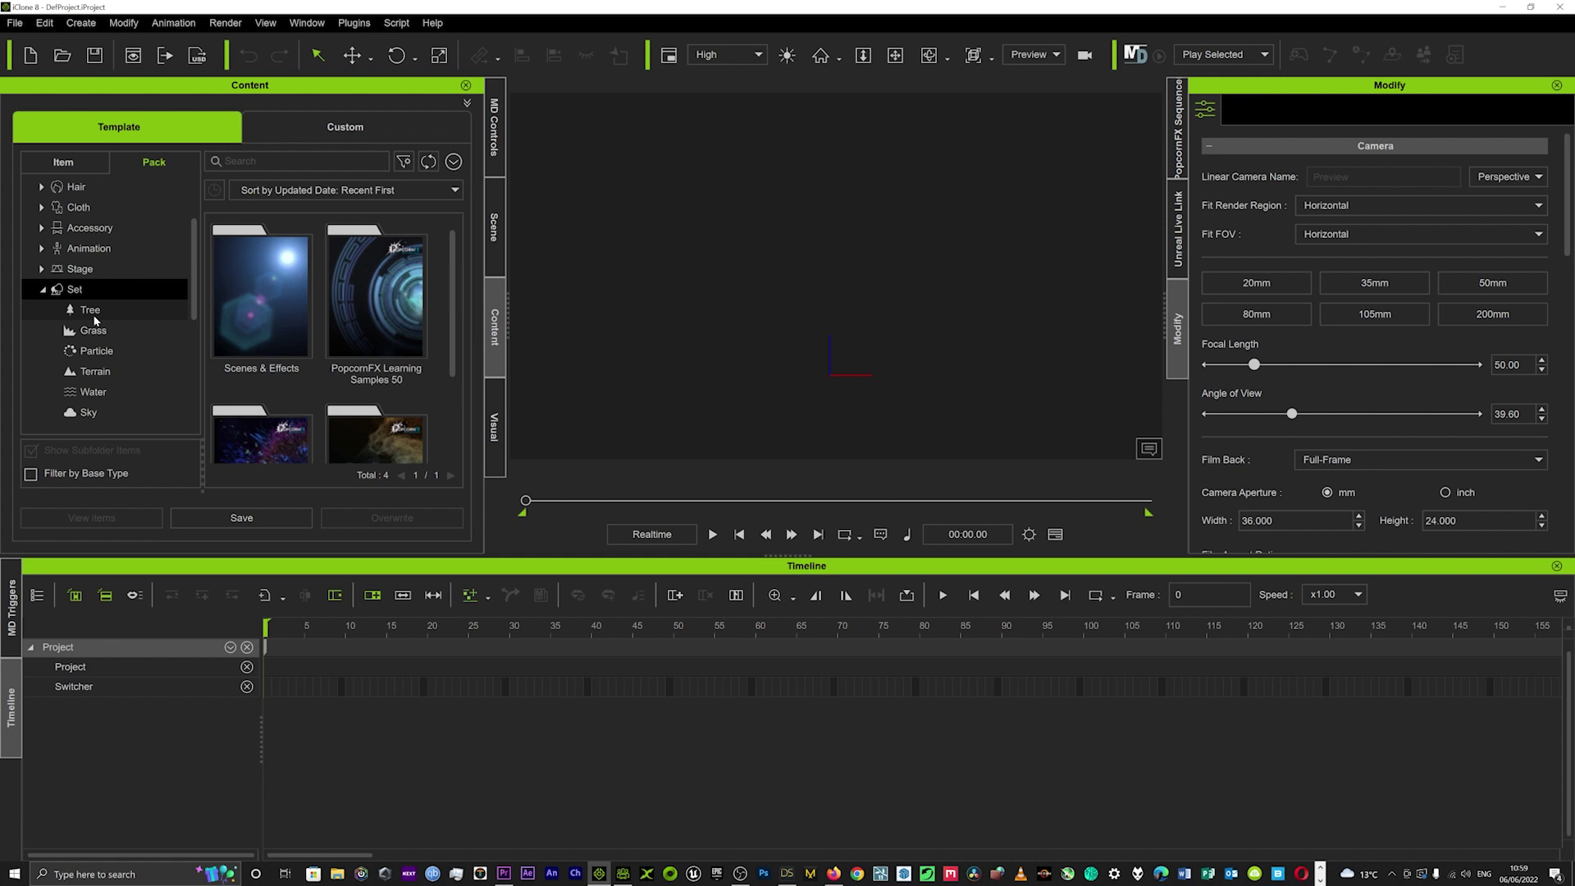
scroll(98, 331, down, 1)
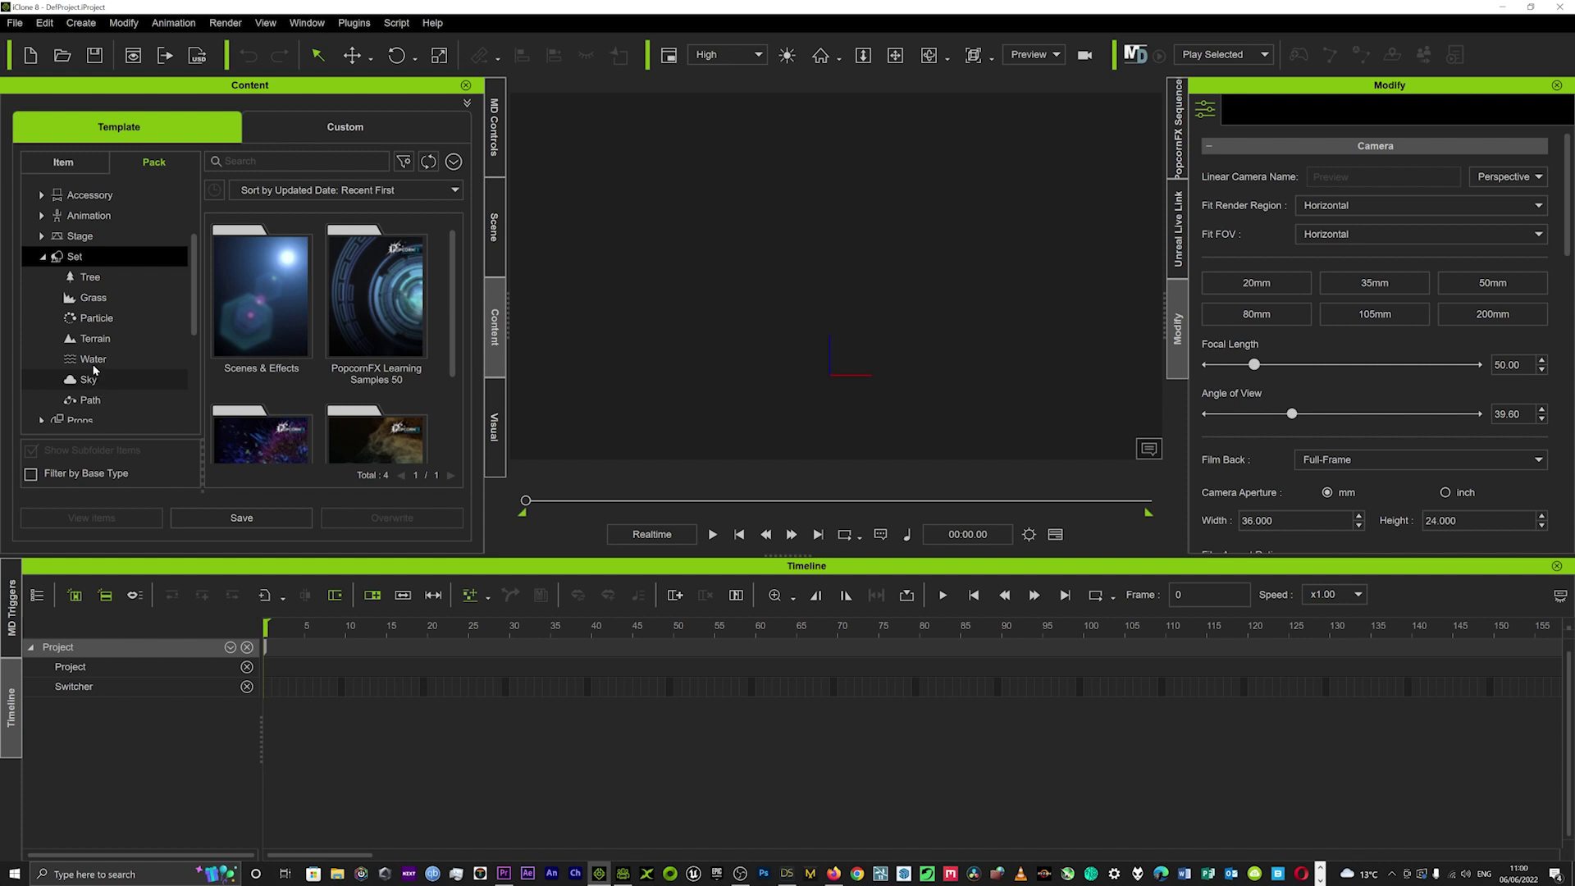
click(93, 338)
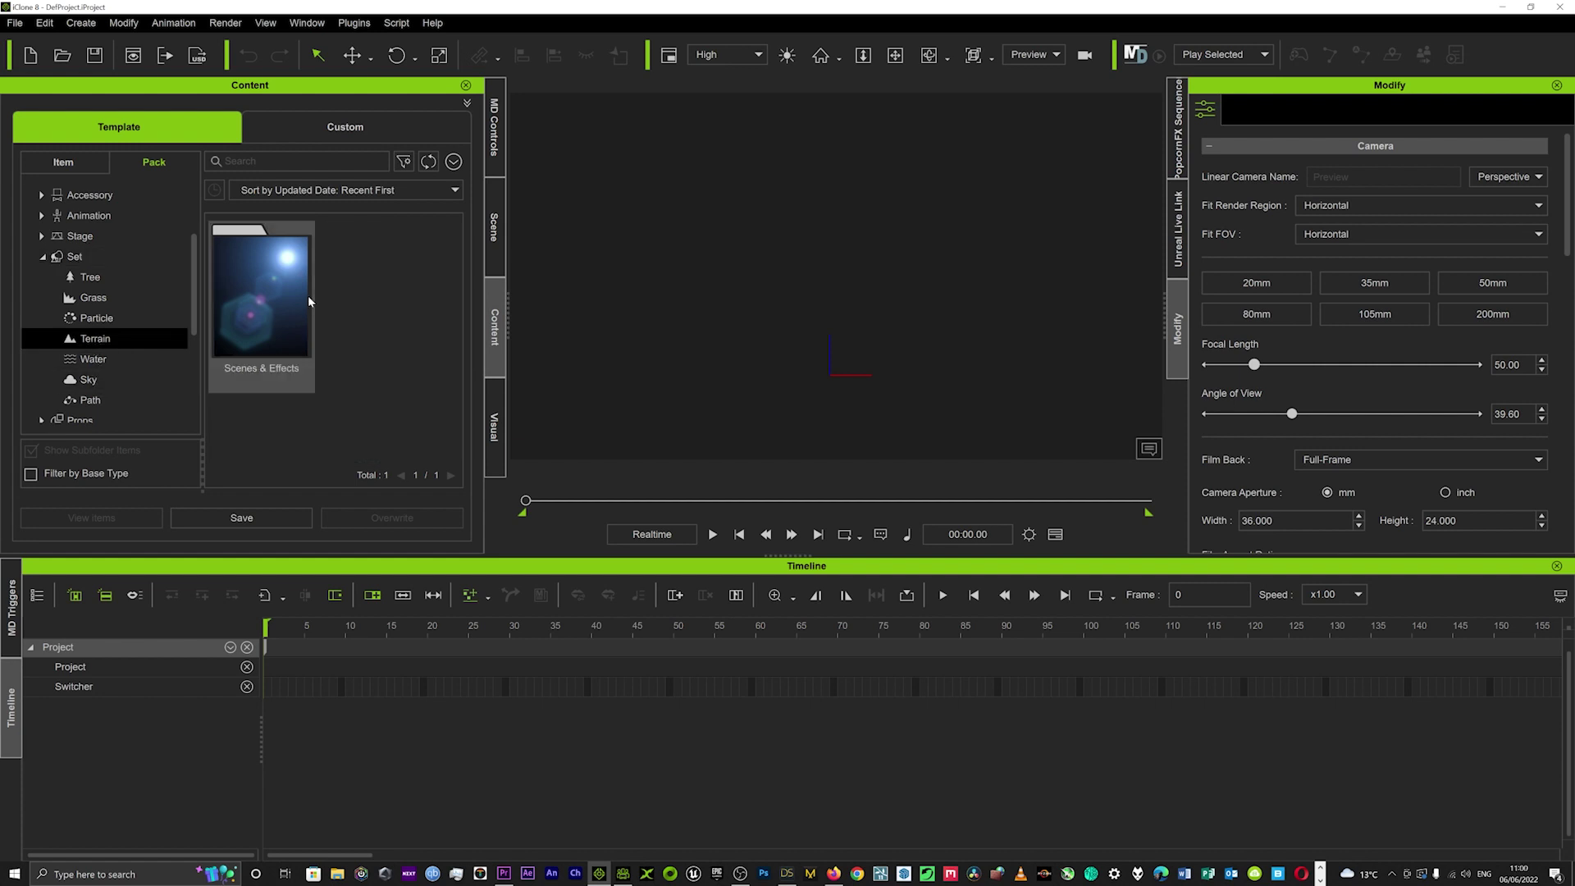
double_click(271, 310)
scroll(310, 326, down, 2)
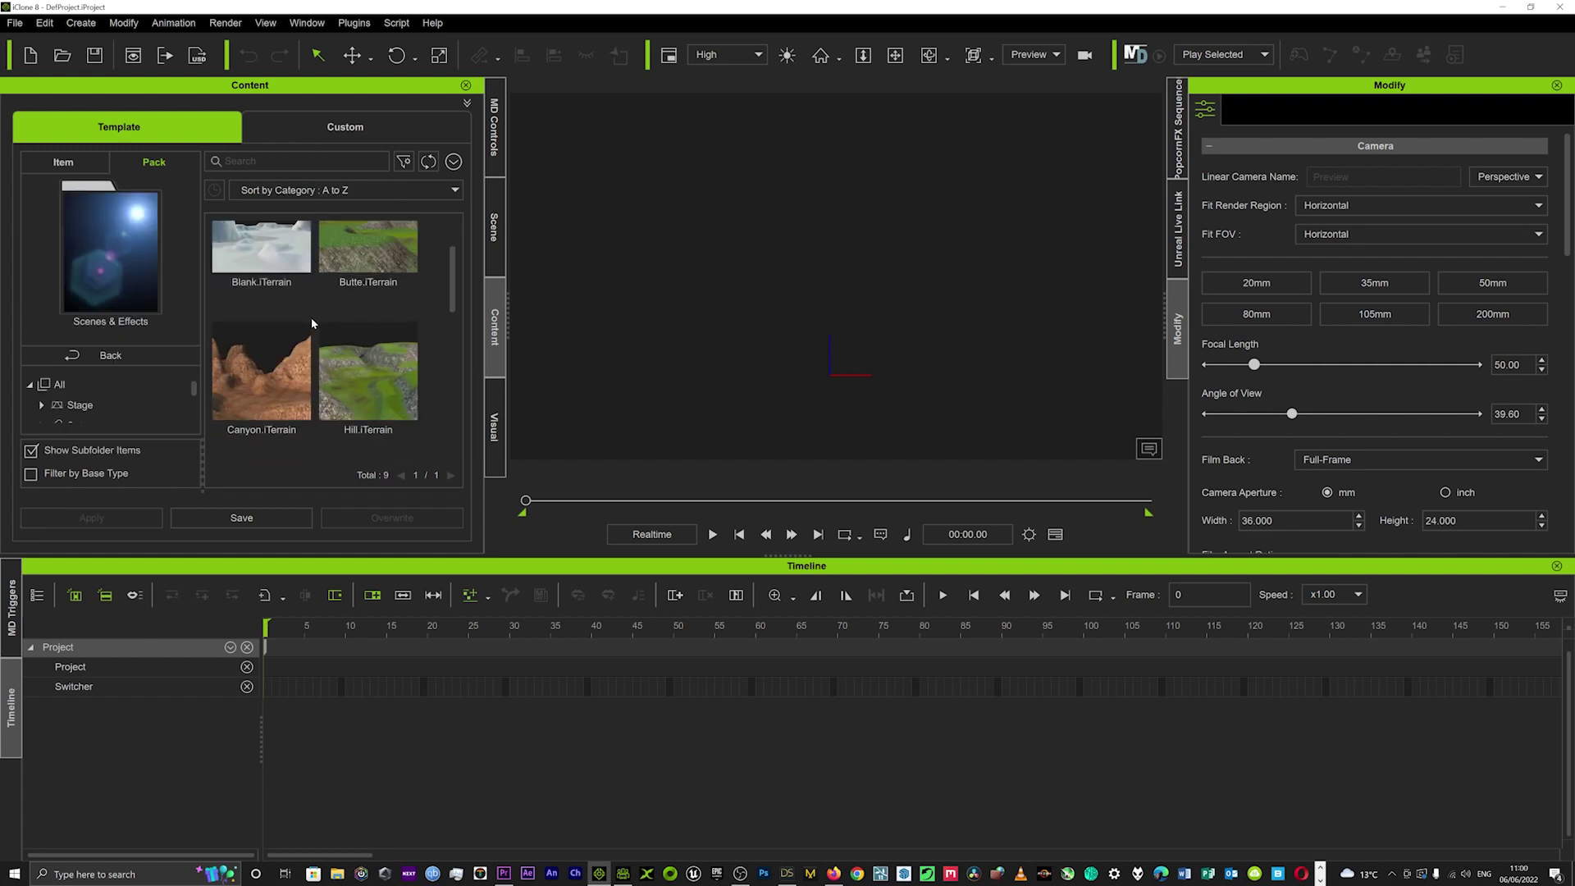
scroll(312, 335, down, 1)
double_click(281, 304)
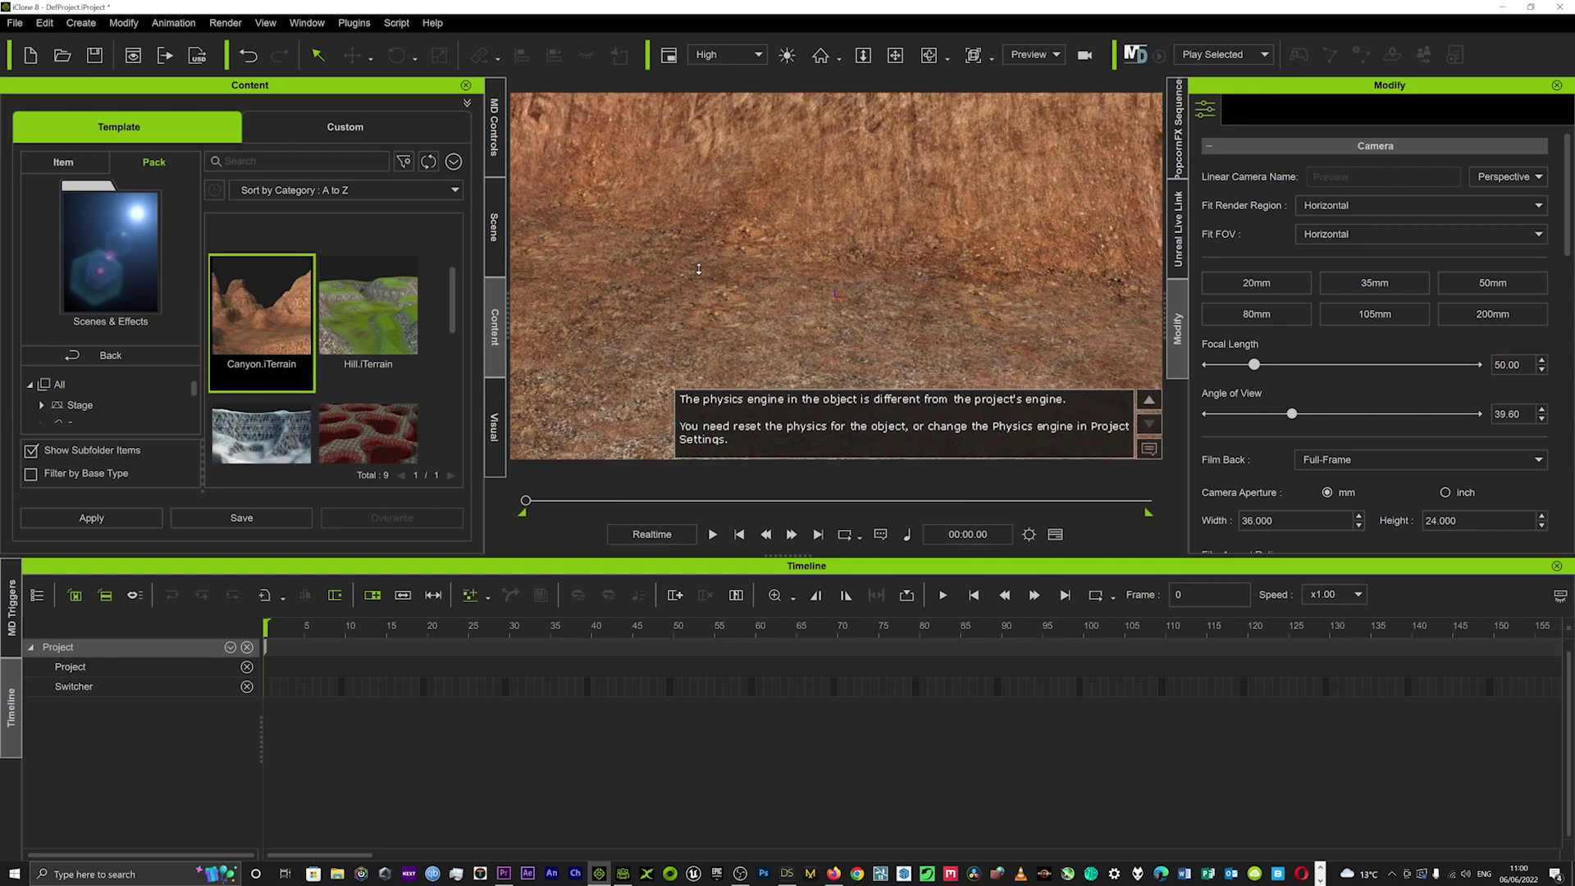
scroll(697, 270, down, 5)
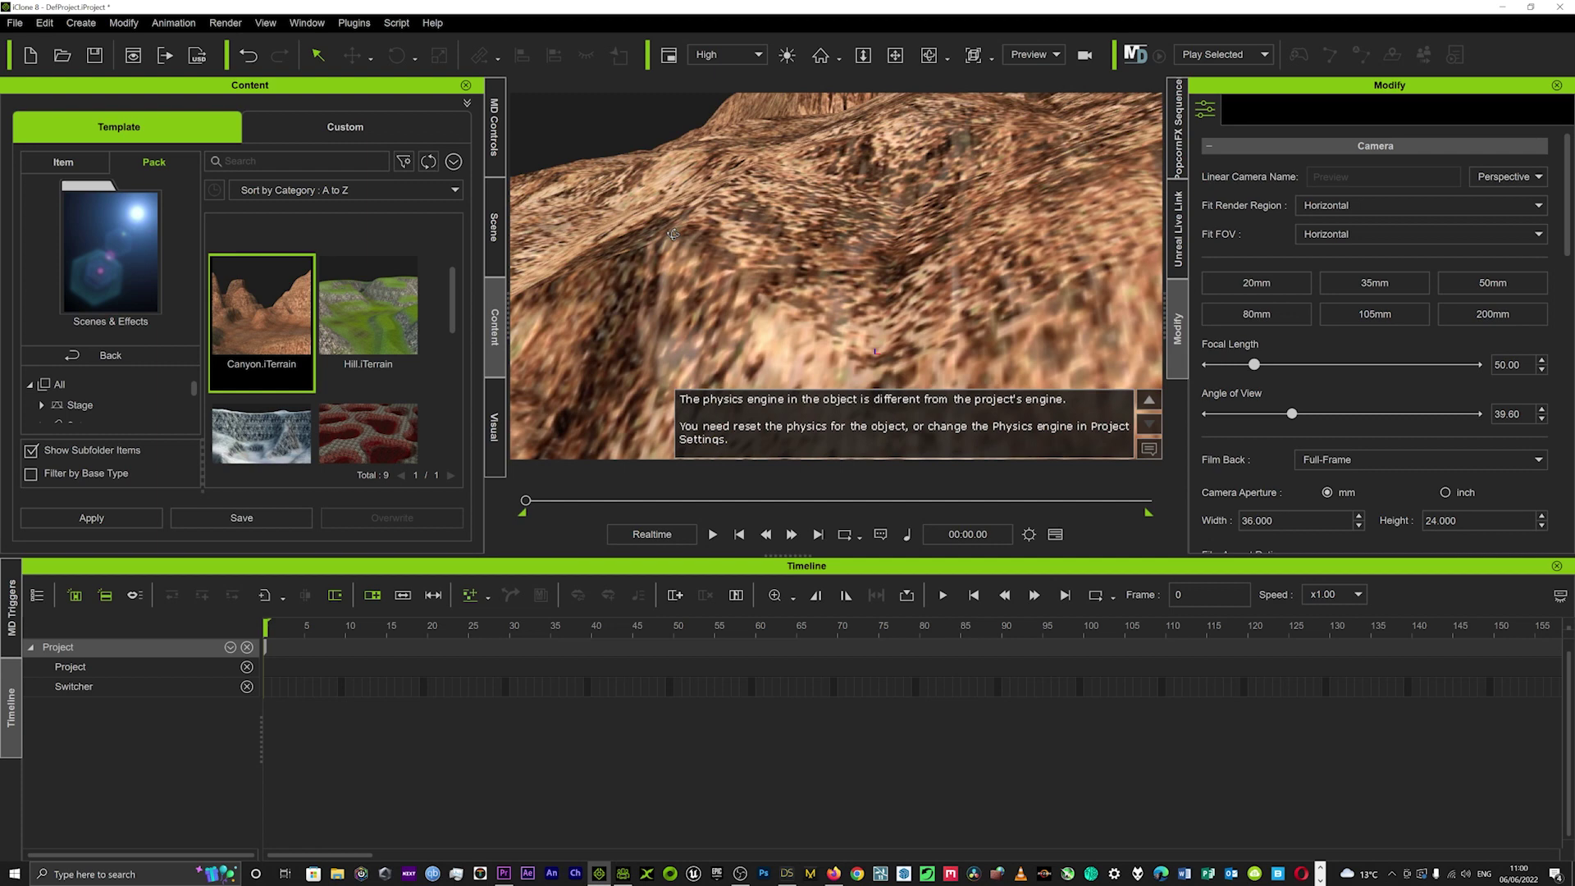
scroll(635, 323, down, 5)
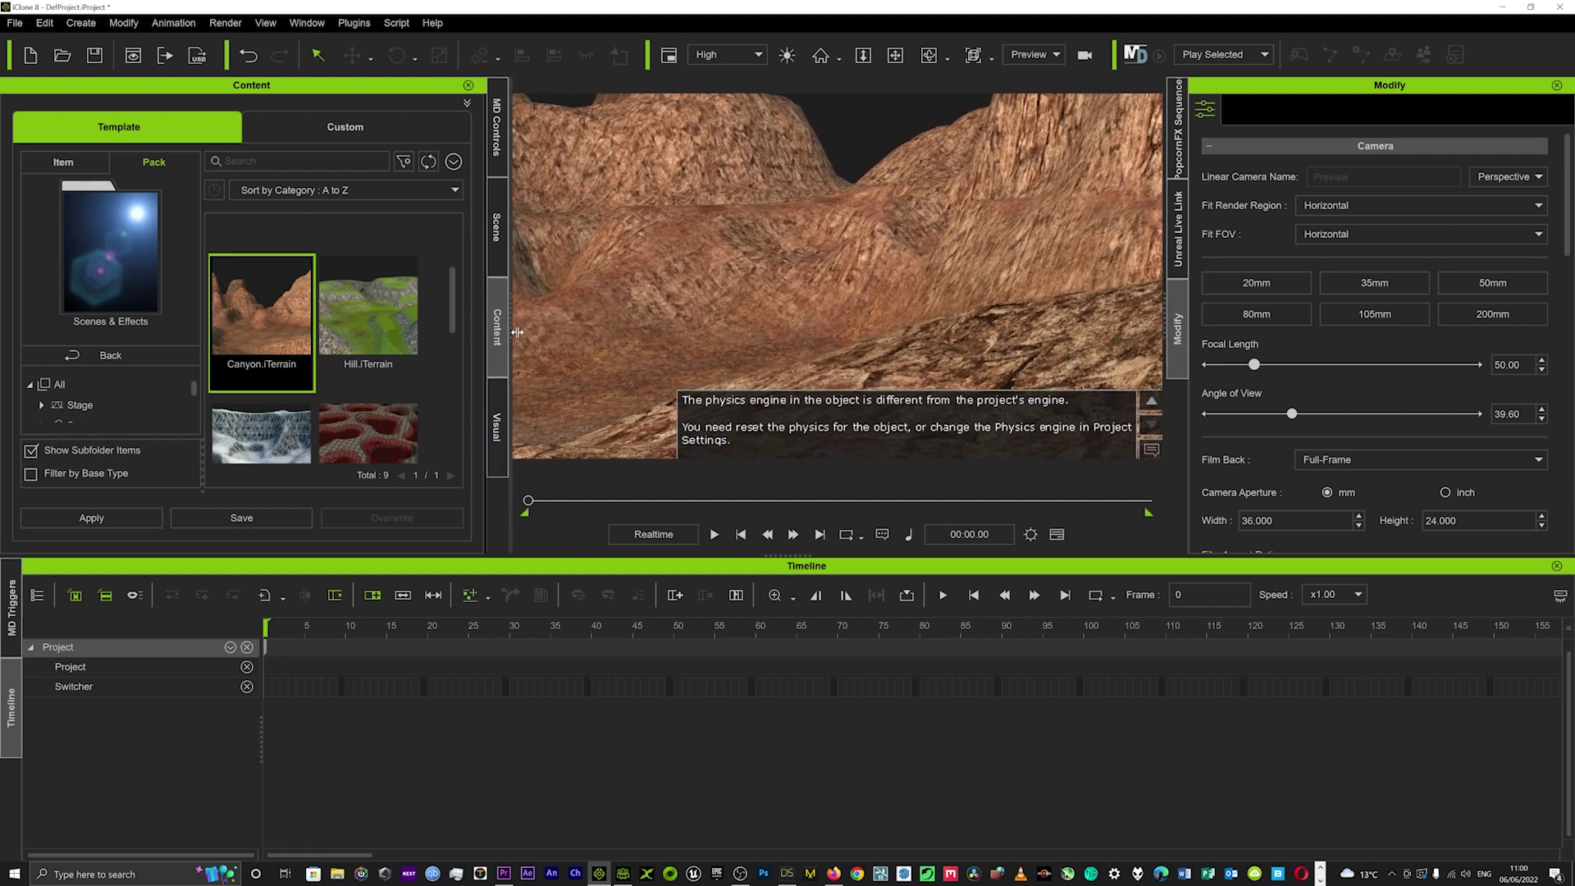
Step: Widen the library panel, dismiss the physics warning, and look into the canyon
mouse_move(498, 416)
mouse_down()
mouse_move(638, 416)
mouse_move(532, 416)
mouse_up()
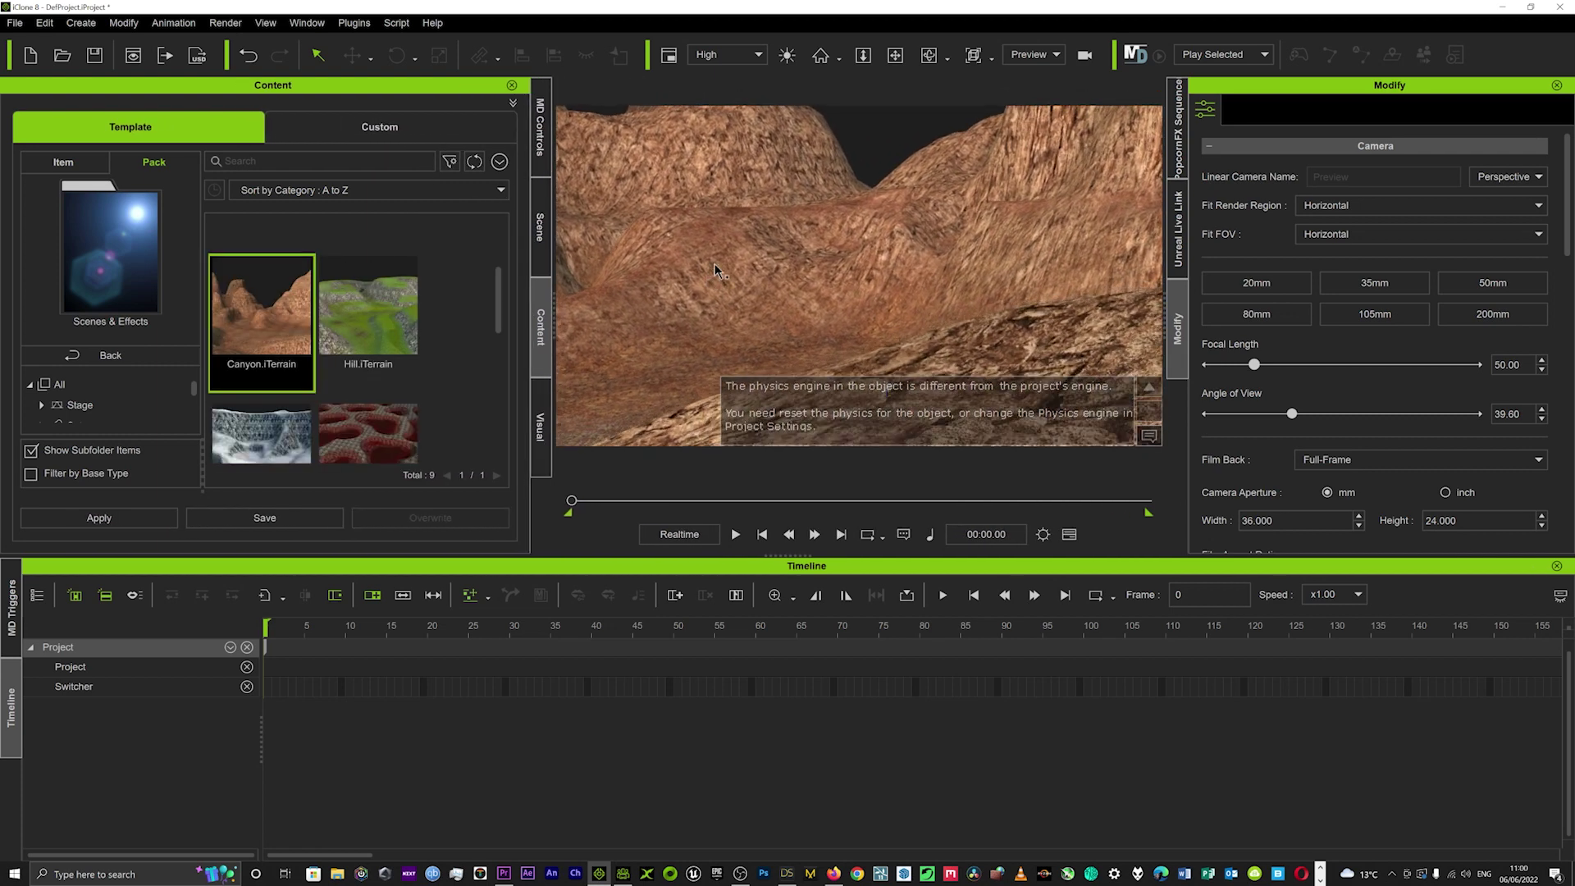
mouse_move(721, 265)
right_down()
mouse_move(765, 314)
mouse_move(711, 424)
right_up()
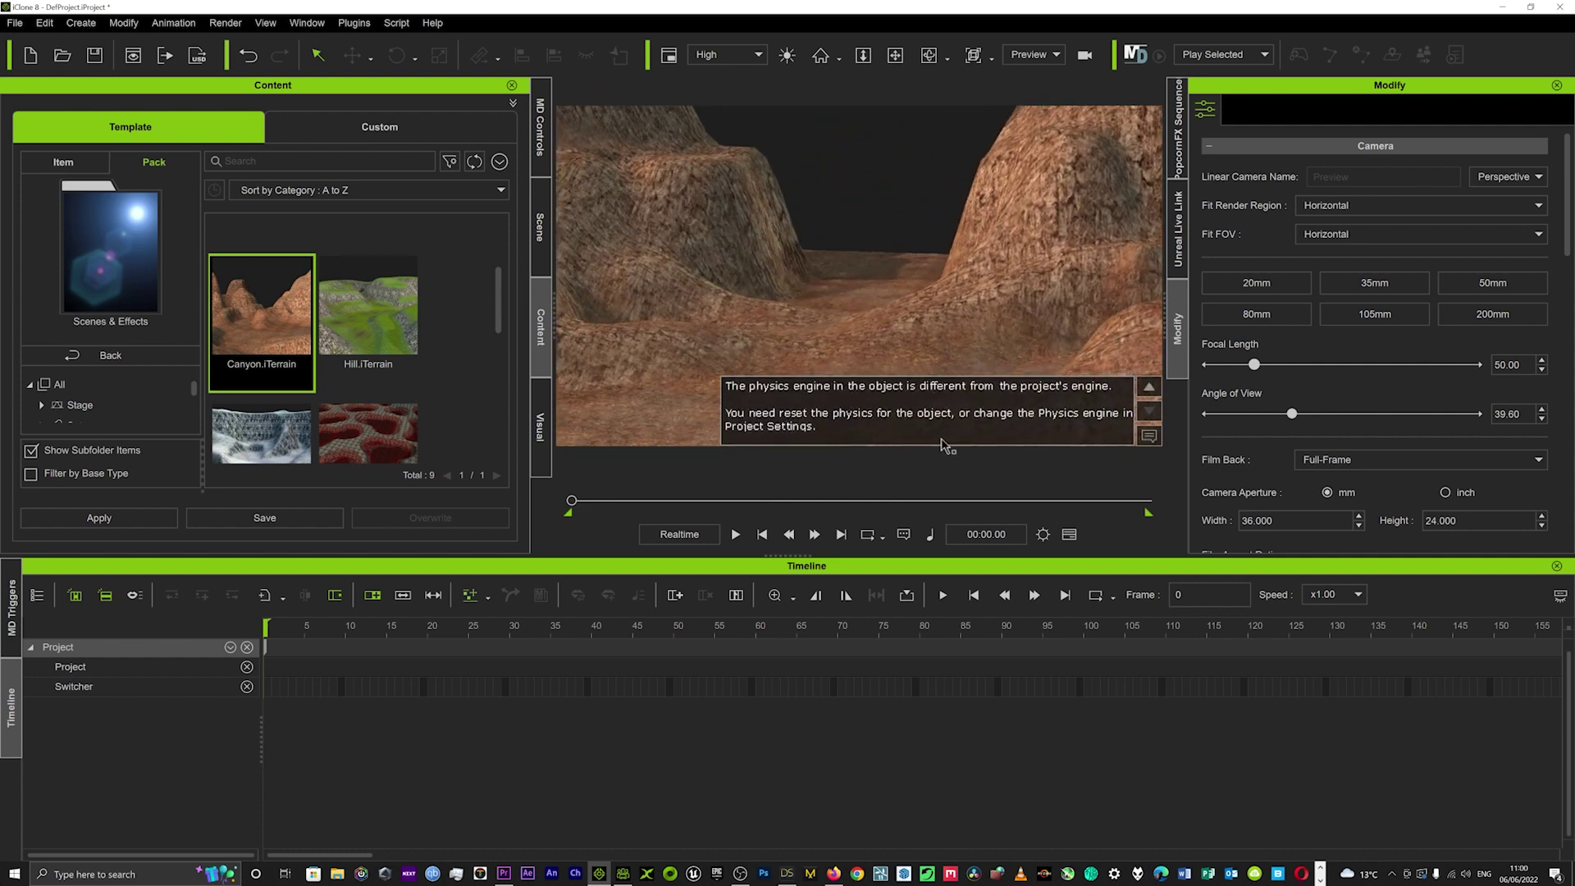
click(1148, 437)
mouse_move(951, 323)
middle_down()
mouse_move(834, 334)
mouse_move(860, 302)
mouse_move(673, 296)
middle_up()
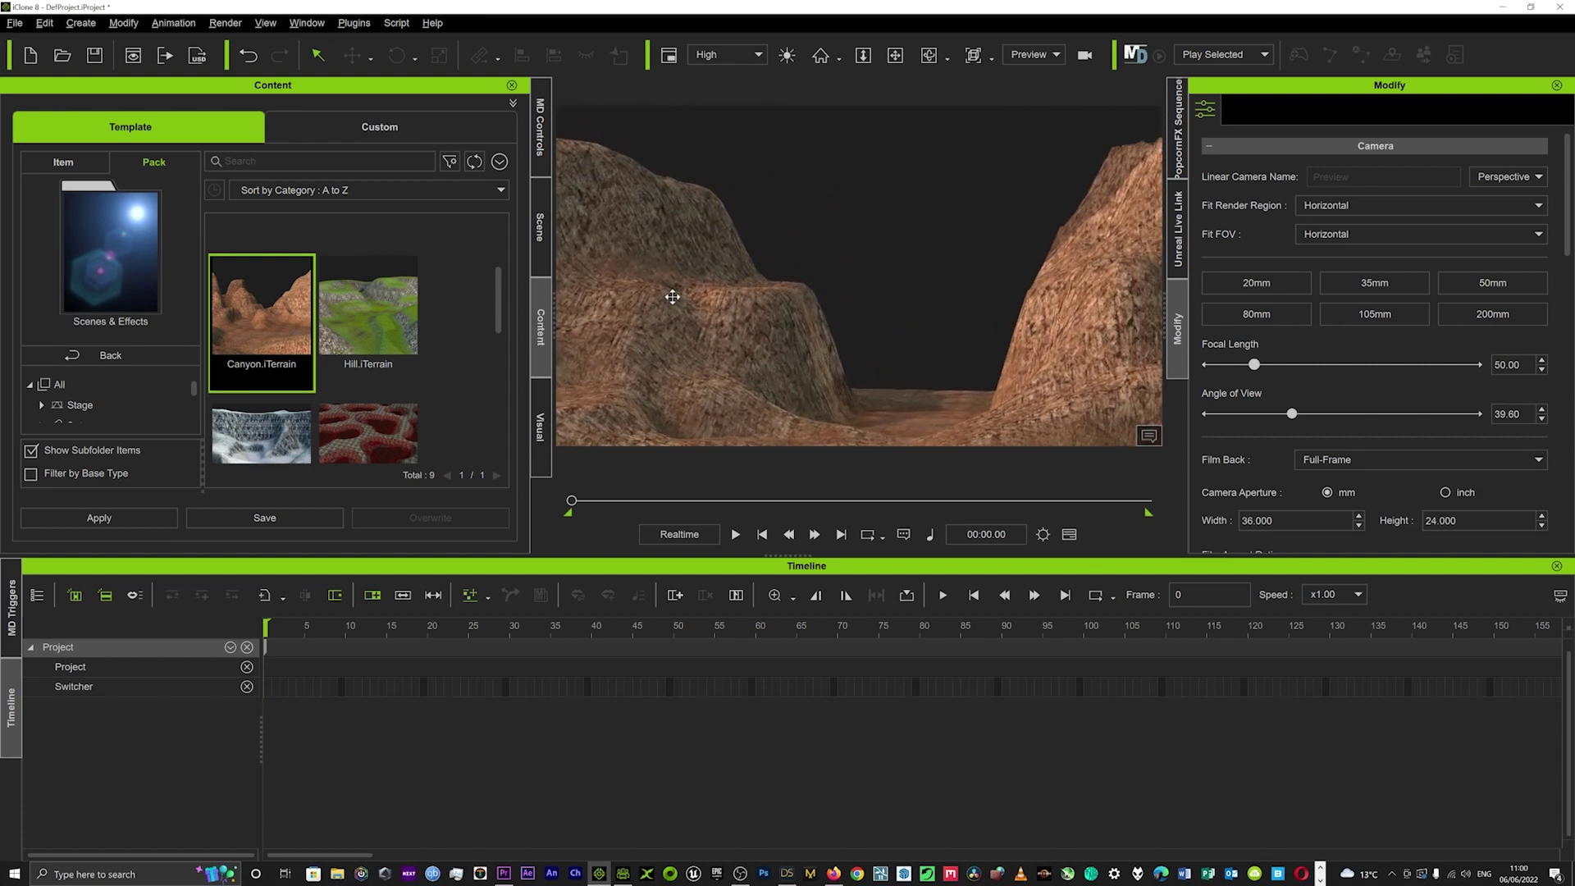
Step: Apply Evening.iSky from Scenes & Effects, deselect it, and show the Scene object list
click(112, 355)
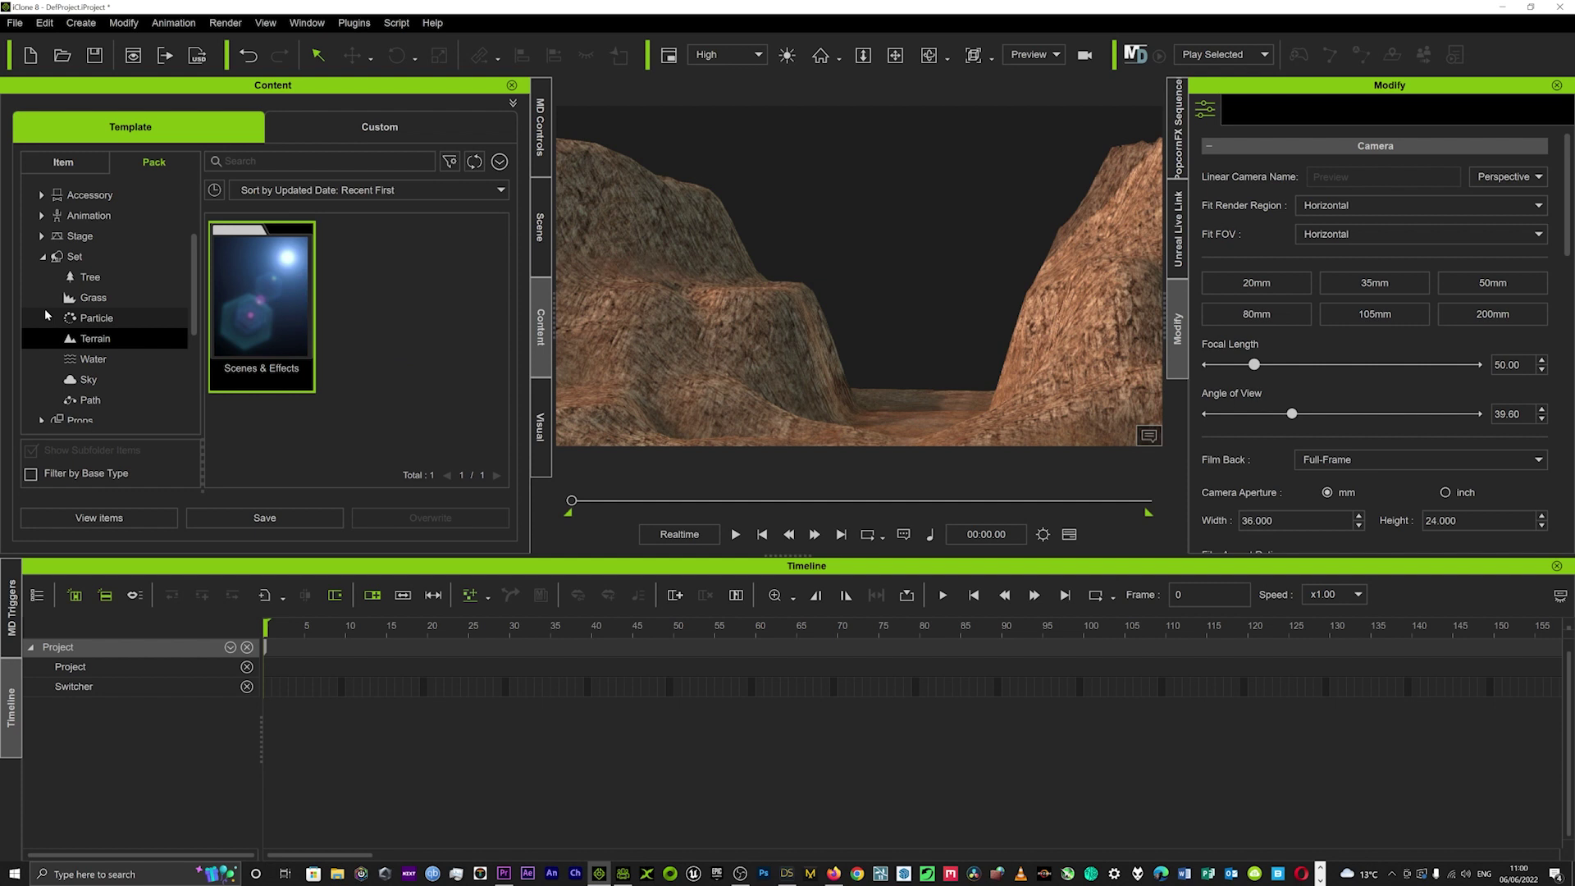
click(94, 381)
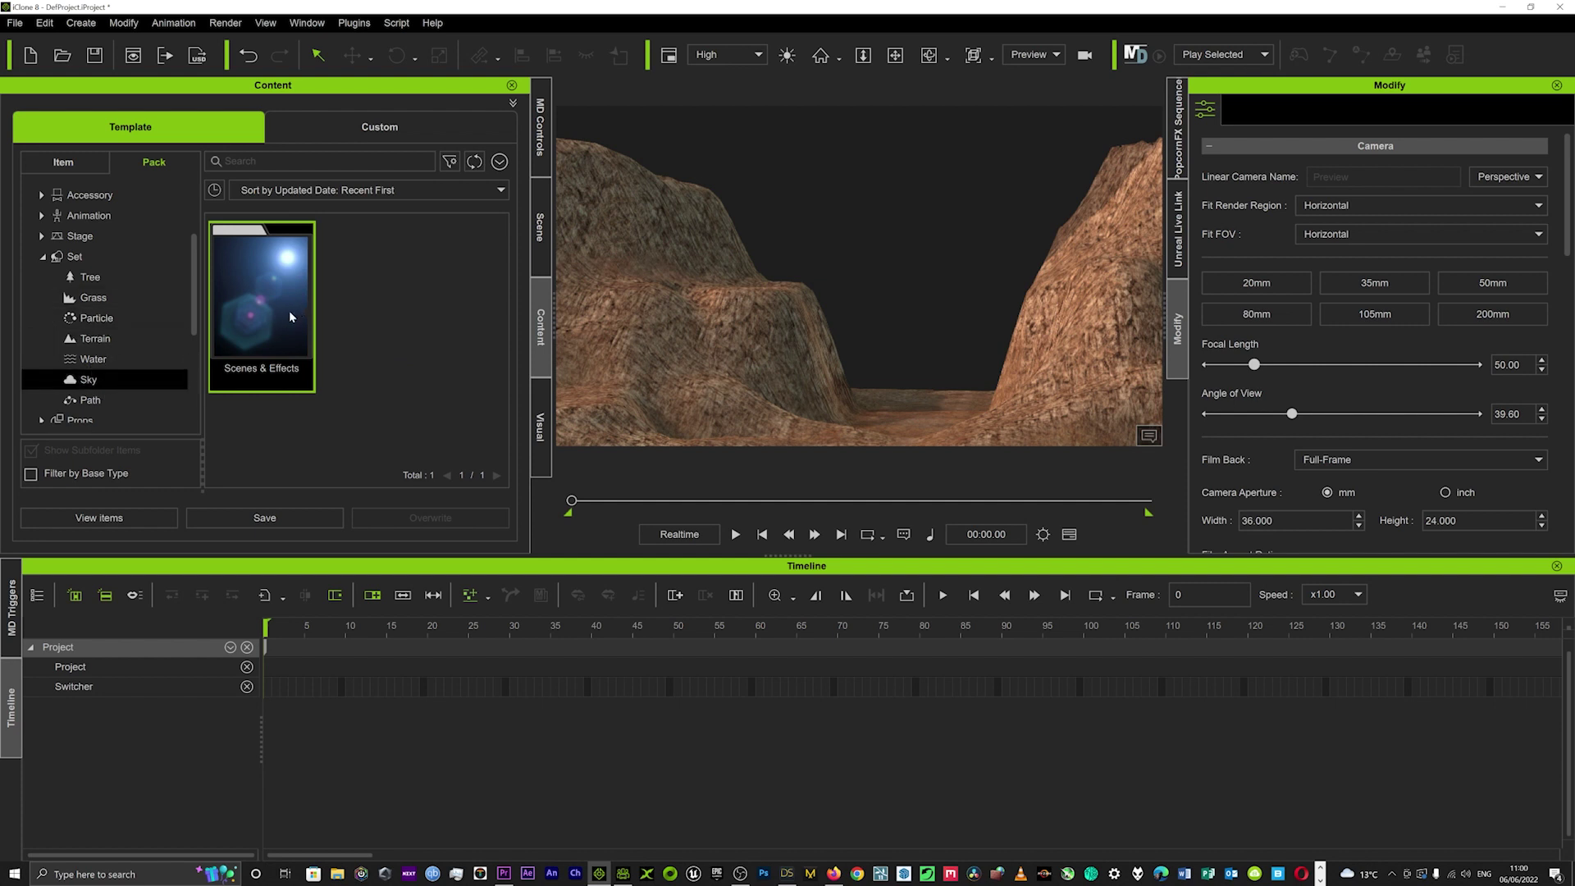
double_click(291, 318)
scroll(352, 336, down, 2)
scroll(352, 336, down, 1)
double_click(355, 335)
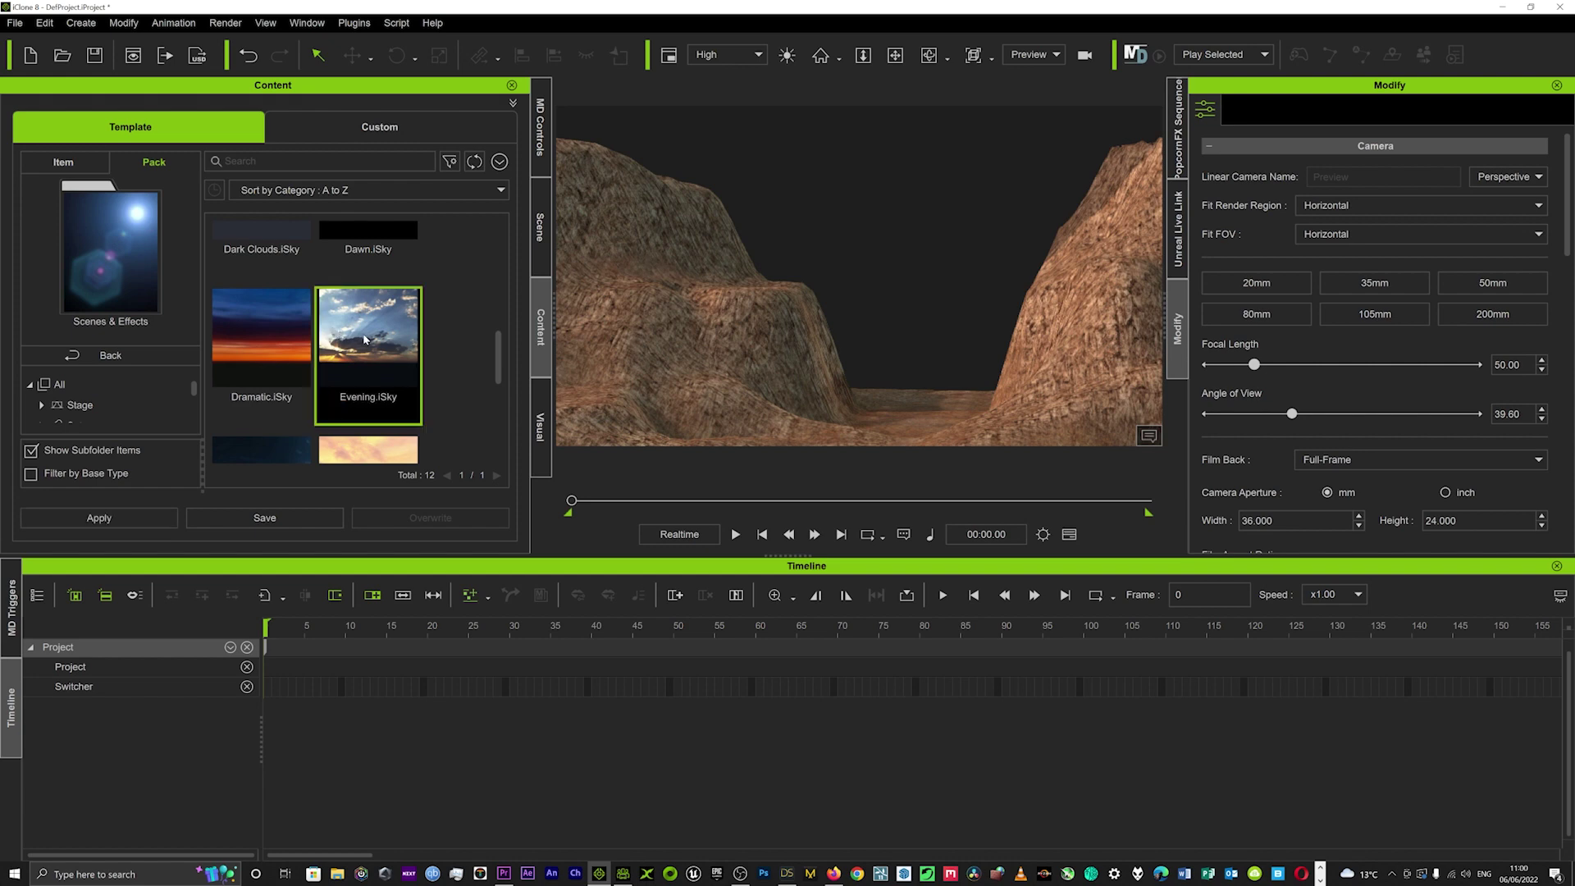
mouse_move(871, 330)
mouse_down()
mouse_move(1074, 347)
mouse_move(627, 360)
mouse_move(794, 371)
mouse_move(787, 351)
mouse_up()
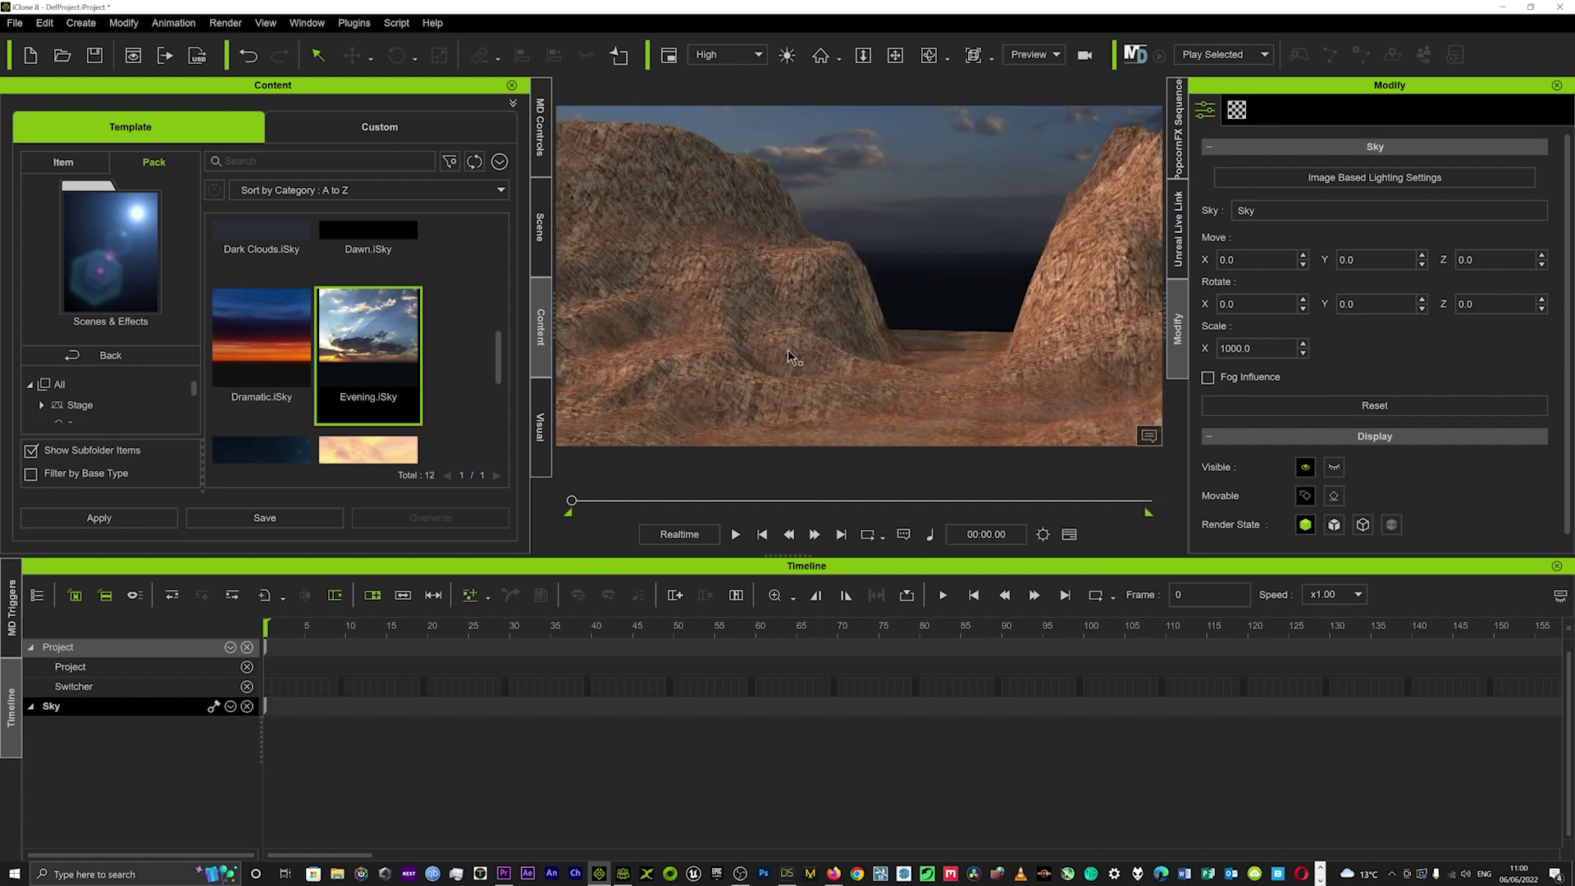
click(789, 350)
click(538, 247)
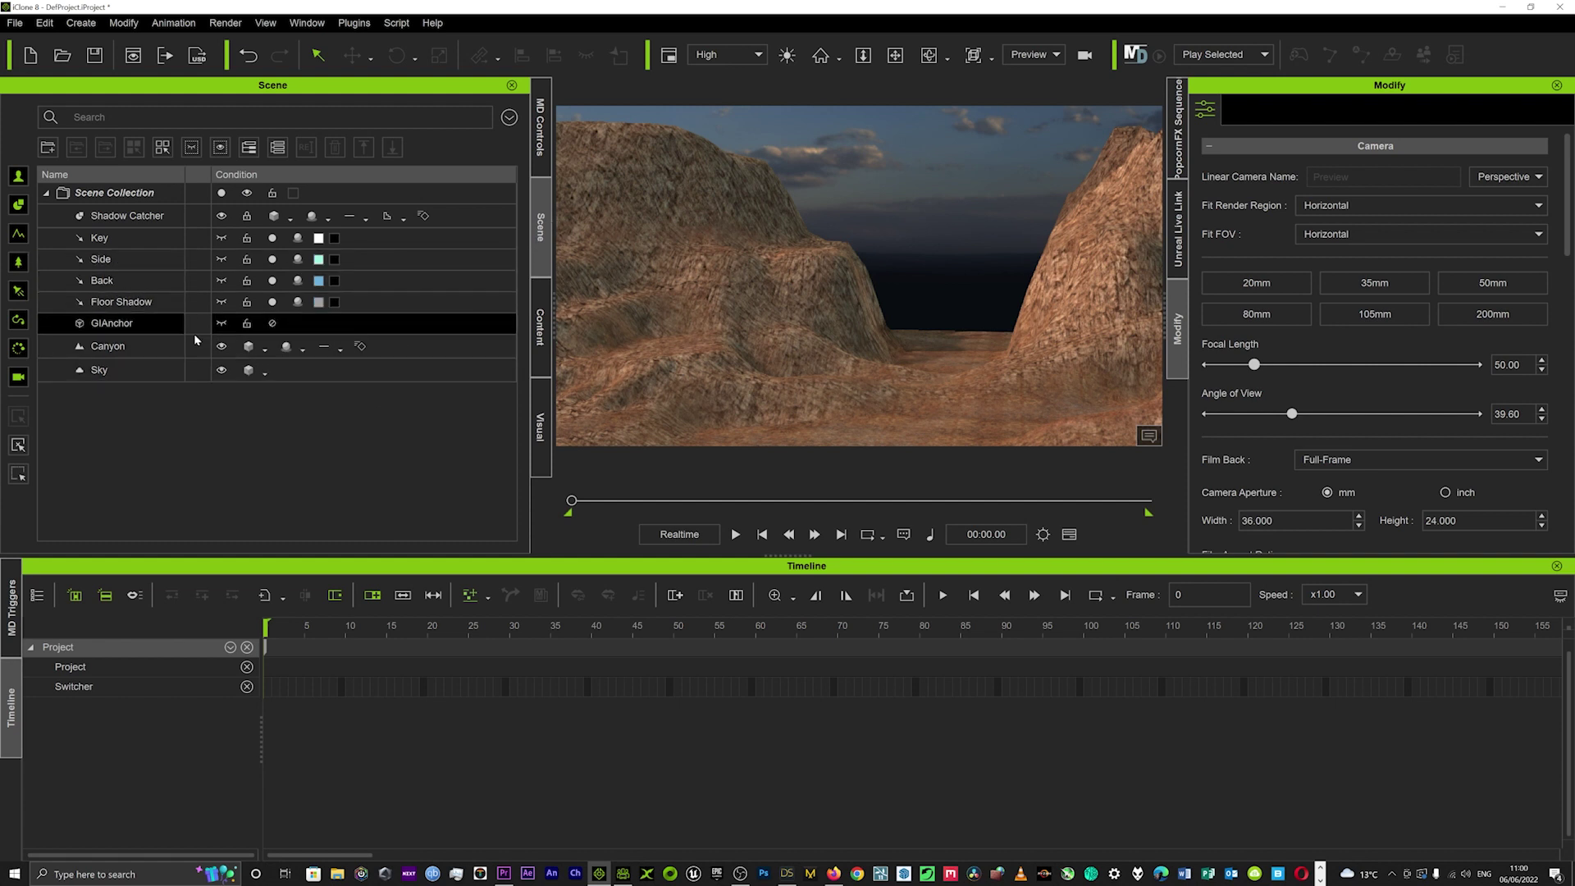
Step: Give the Canyon terrain height scale 26, height offset -164 and smoothness 11
click(118, 355)
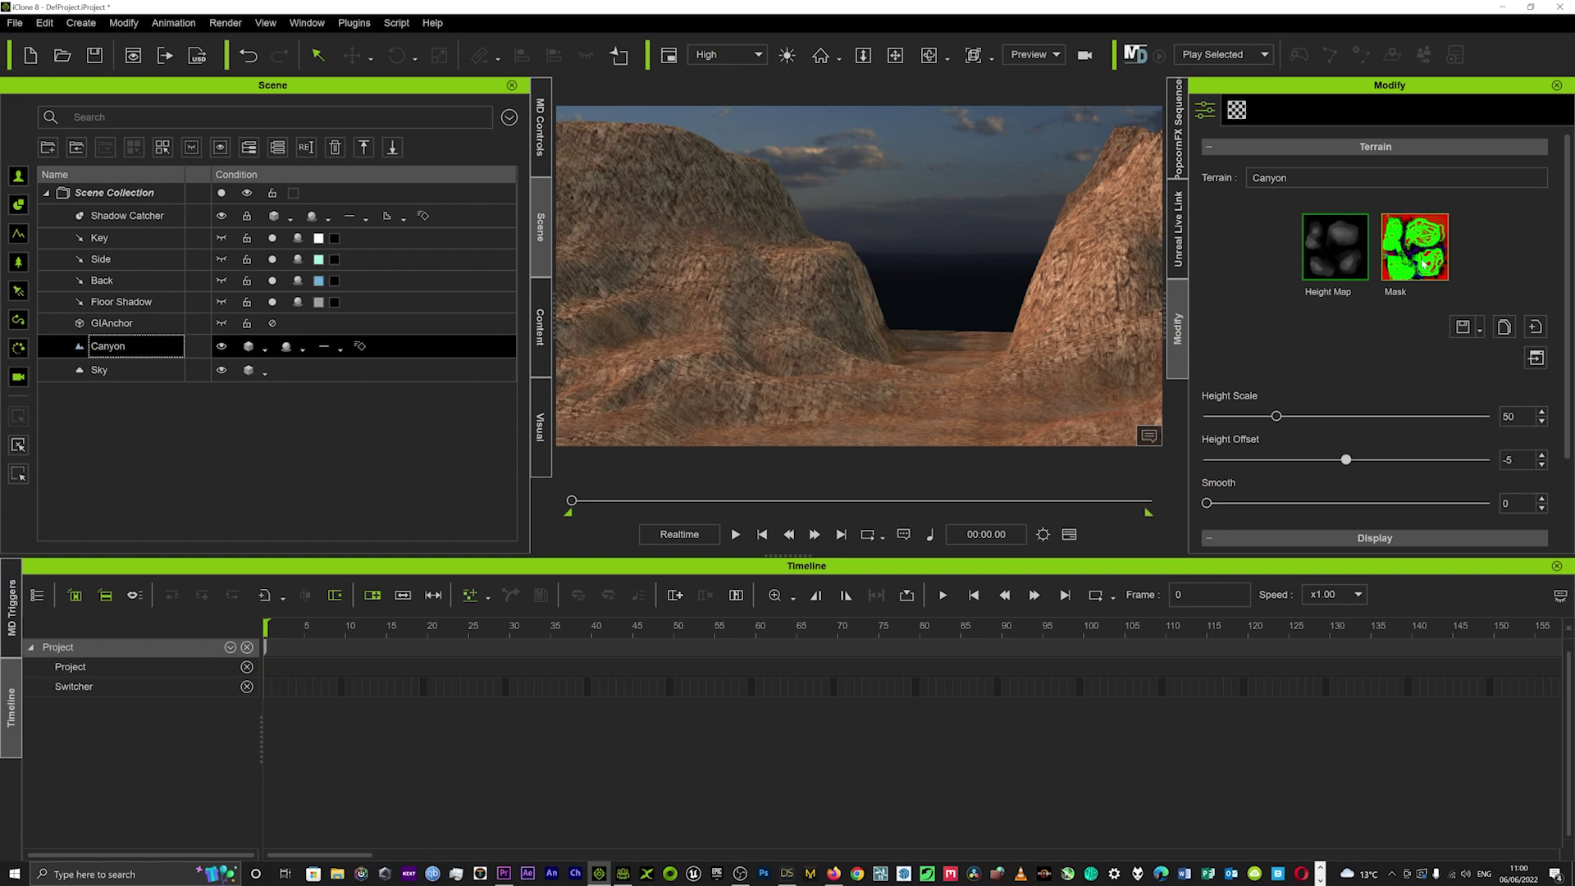
mouse_move(1275, 417)
mouse_down()
mouse_move(1208, 416)
mouse_move(1341, 425)
mouse_move(1259, 416)
mouse_up()
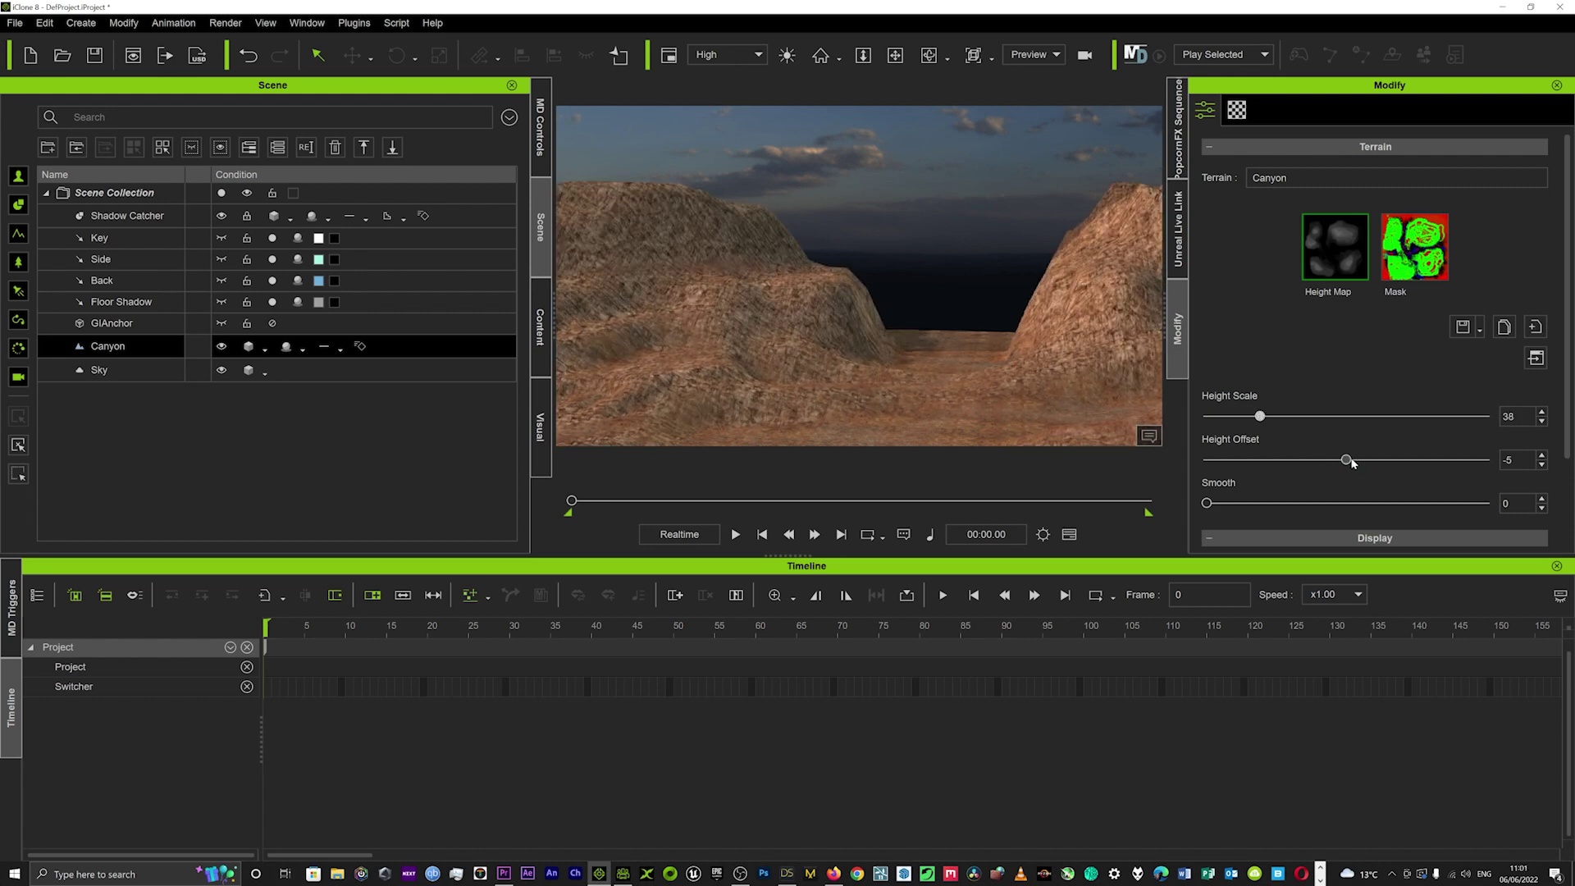
drag(1350, 462, 1326, 467)
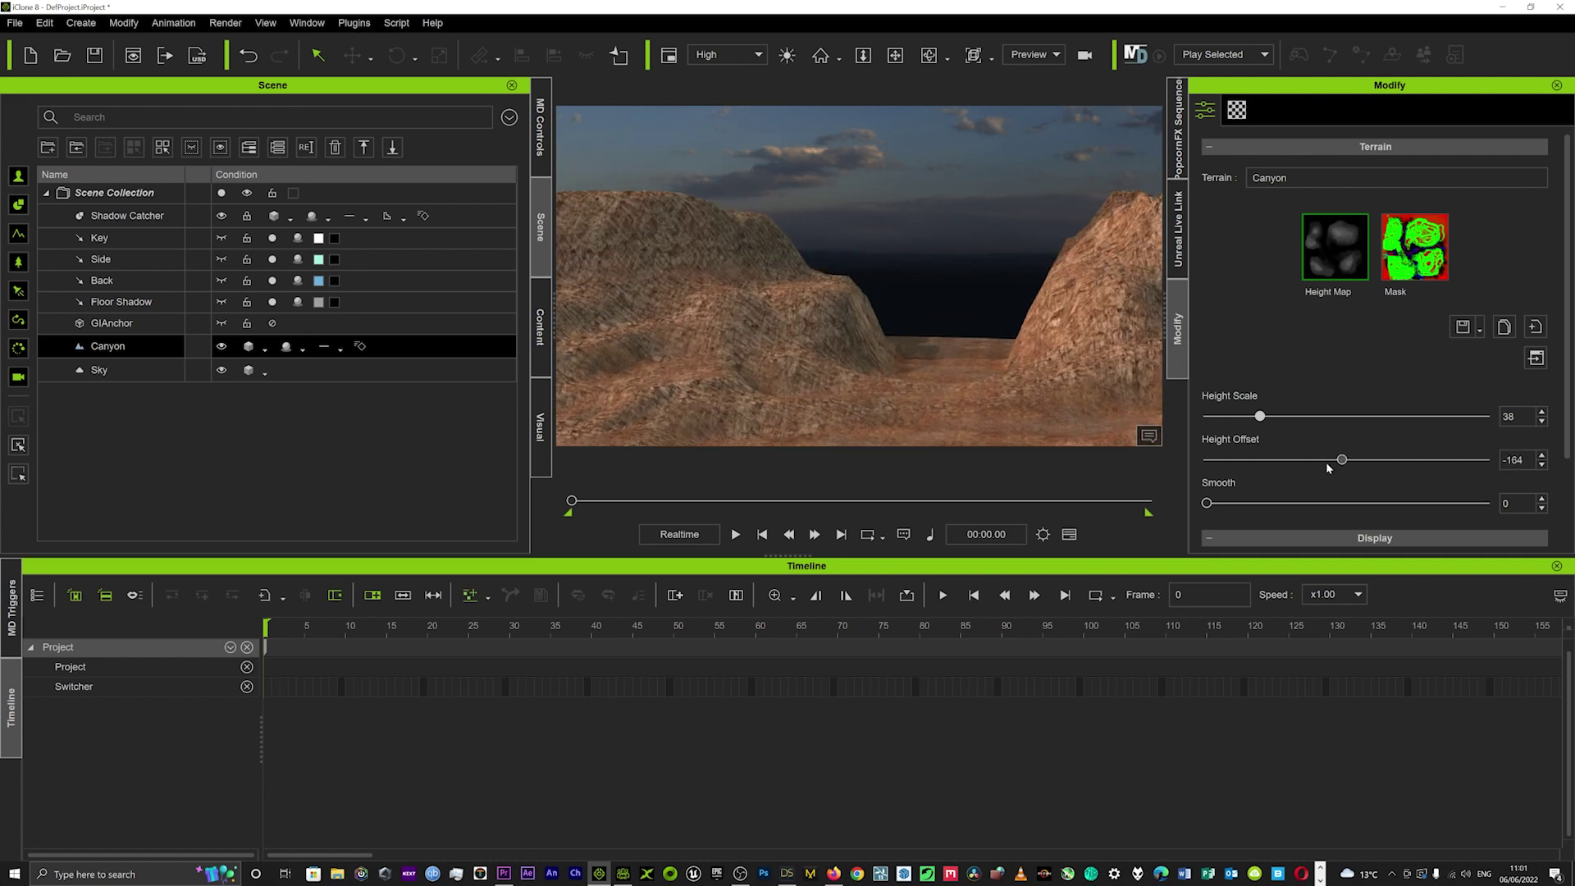
drag(1208, 504, 1309, 502)
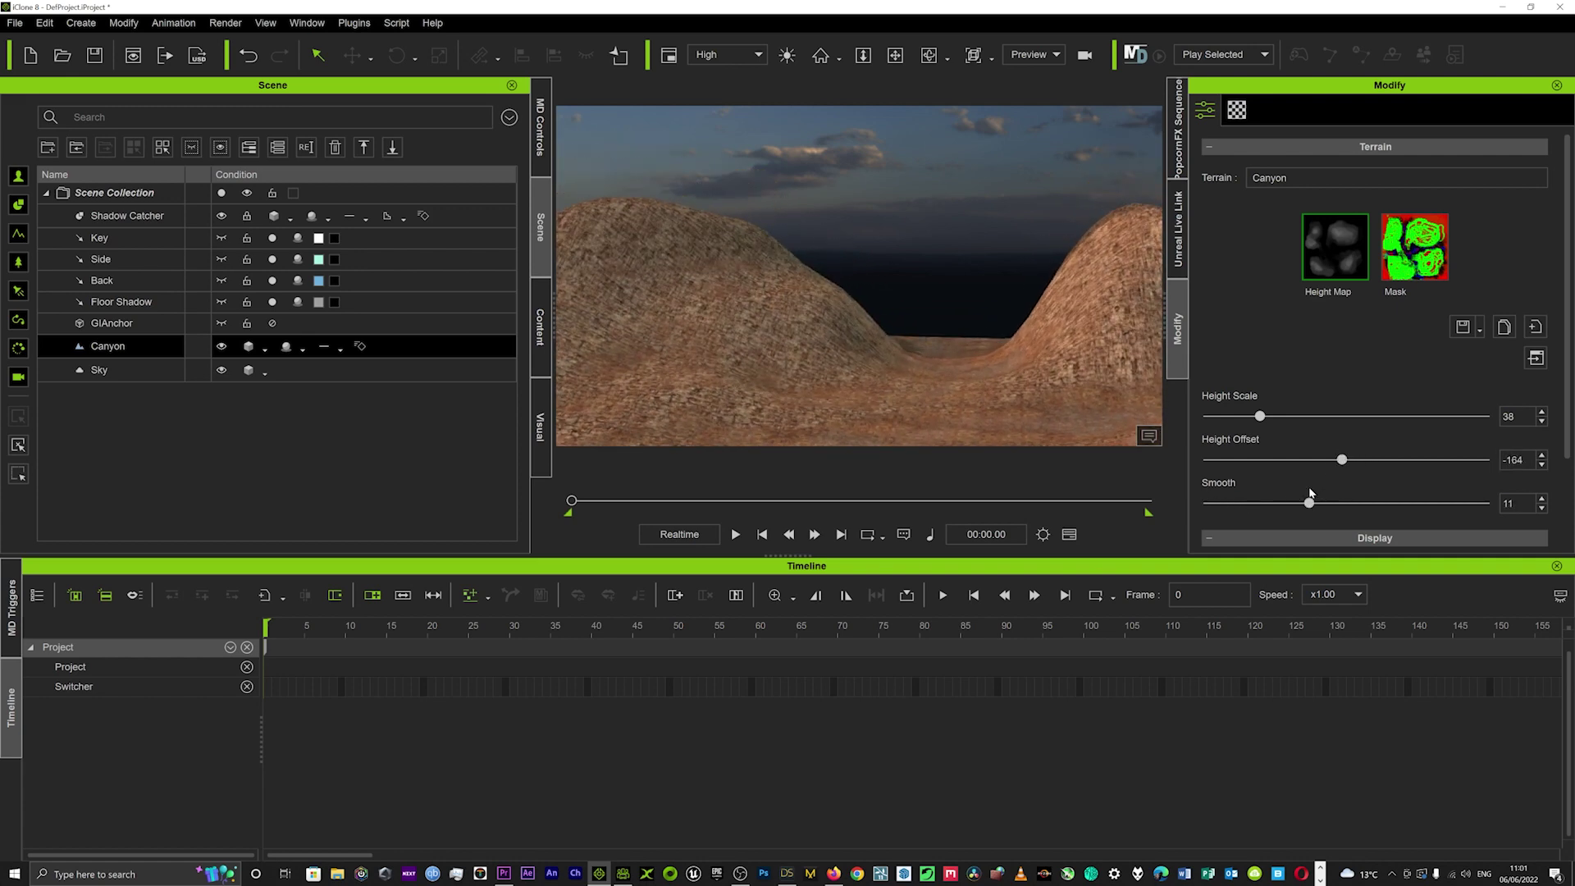
drag(1260, 415, 1244, 418)
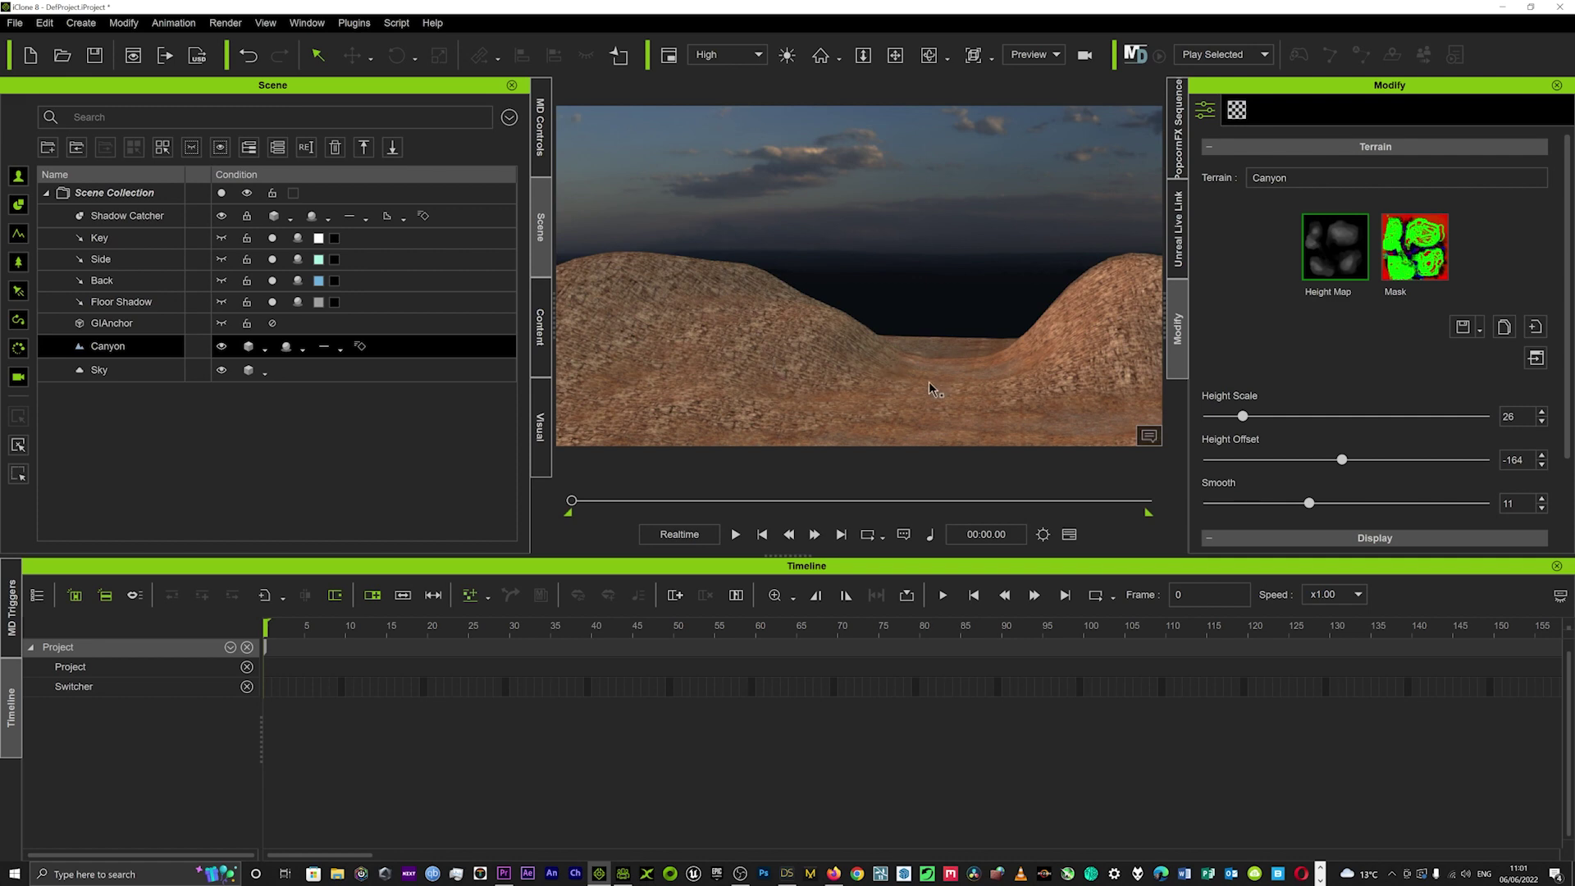
Step: Orbit and lower the camera to face the reshaped canyon gap head-on
mouse_move(913, 363)
middle_down()
mouse_move(949, 329)
mouse_move(976, 369)
mouse_move(897, 320)
middle_up()
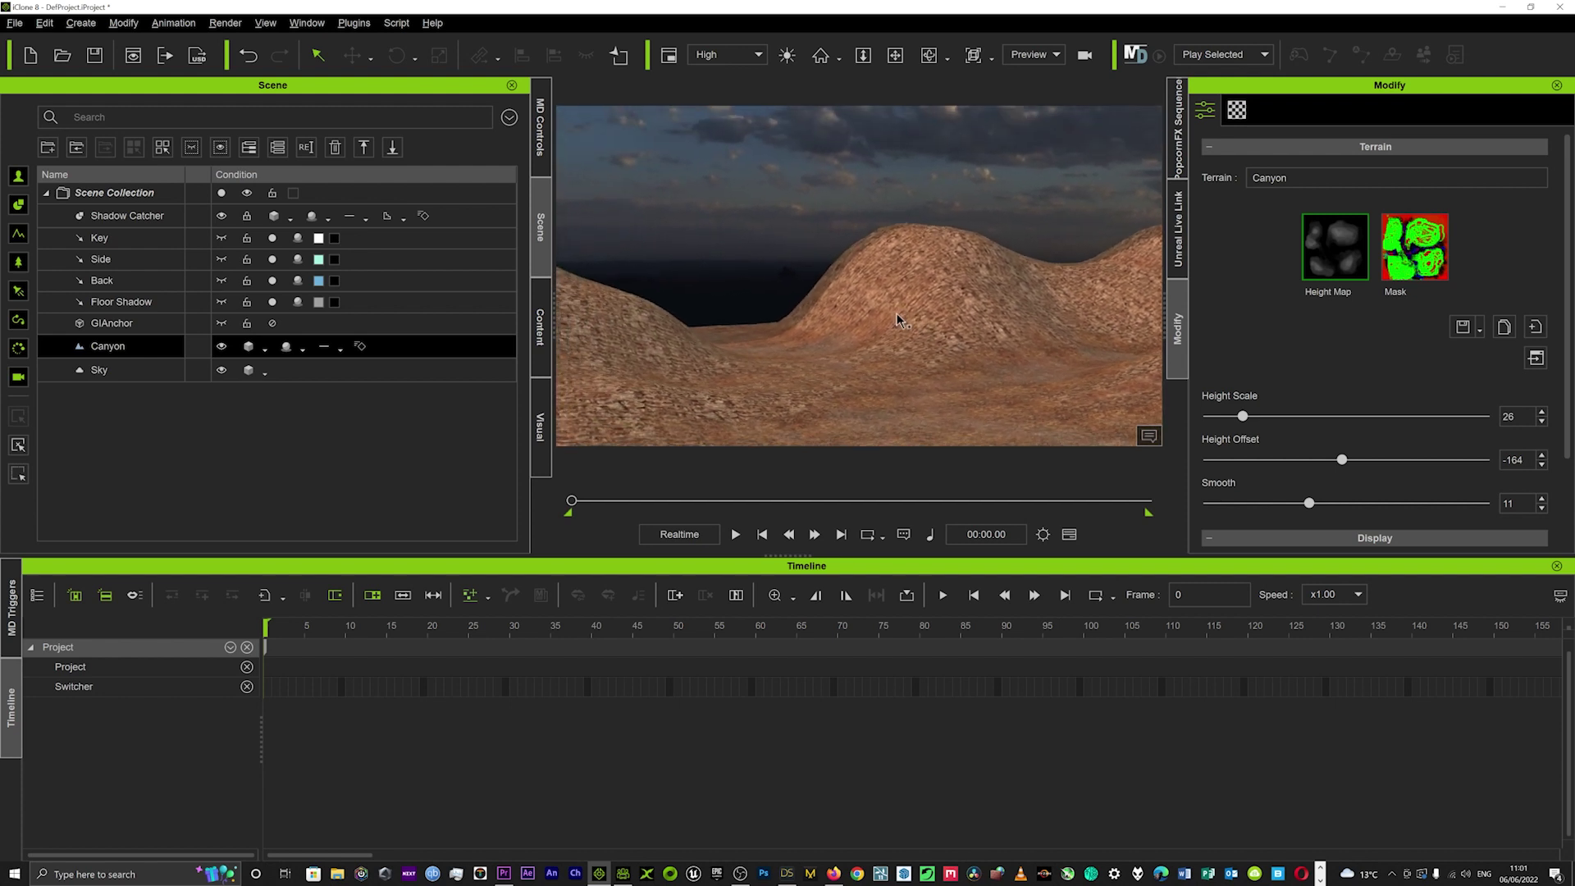
mouse_move(929, 345)
middle_down()
mouse_move(852, 335)
mouse_move(836, 349)
middle_up()
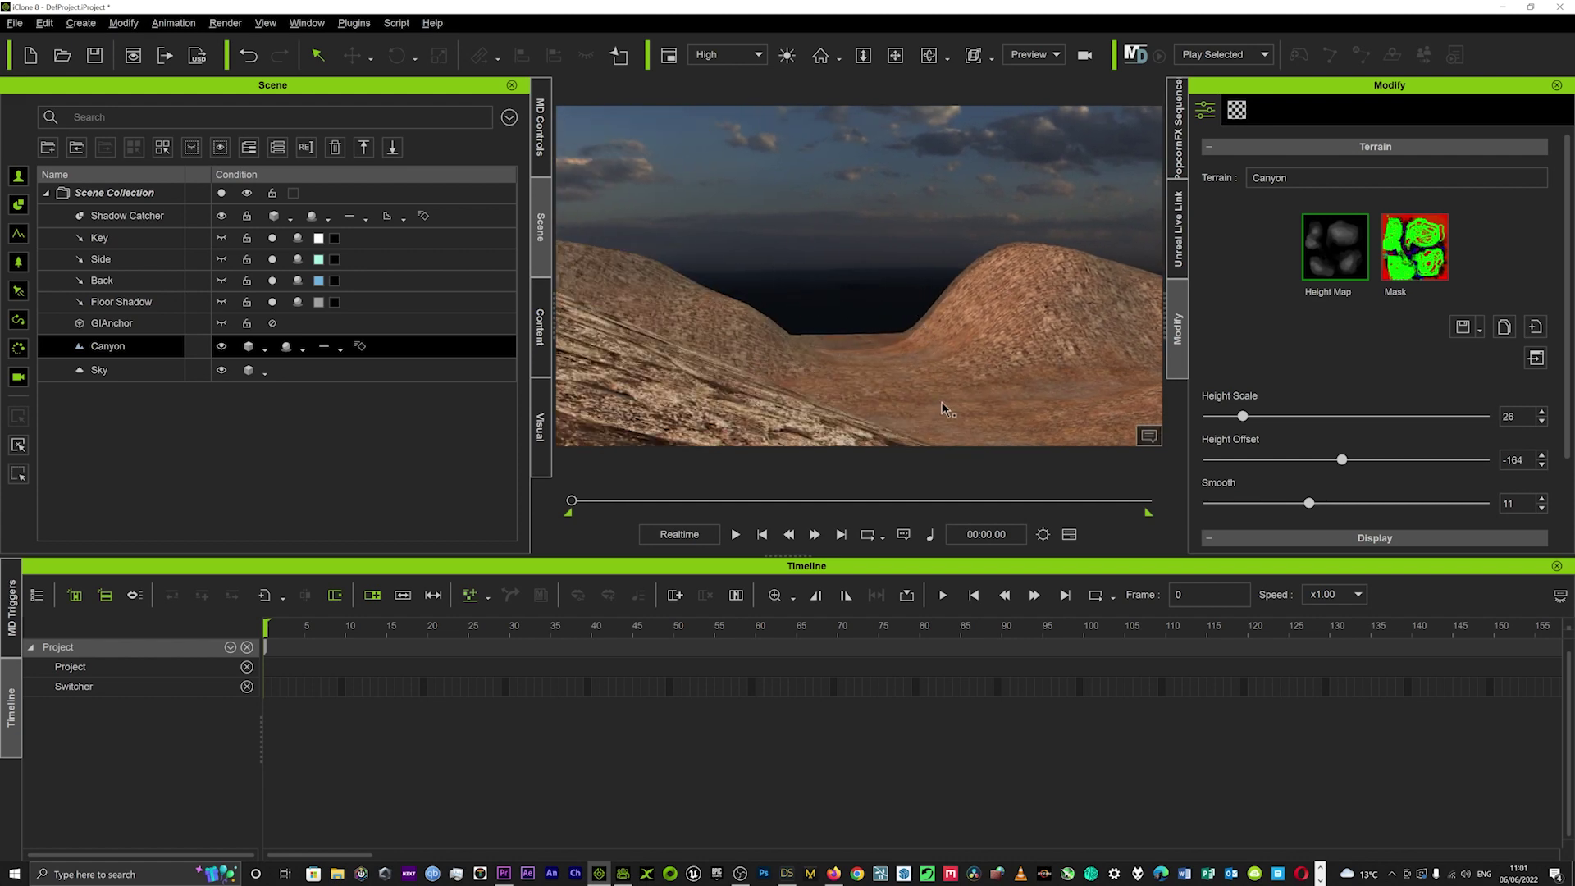
mouse_move(943, 410)
middle_down()
mouse_move(776, 374)
mouse_move(781, 337)
mouse_move(736, 372)
mouse_move(739, 398)
mouse_move(862, 370)
mouse_move(801, 327)
mouse_move(875, 324)
mouse_move(869, 344)
mouse_move(874, 317)
mouse_move(898, 321)
mouse_move(857, 361)
mouse_move(887, 394)
mouse_move(883, 263)
middle_up()
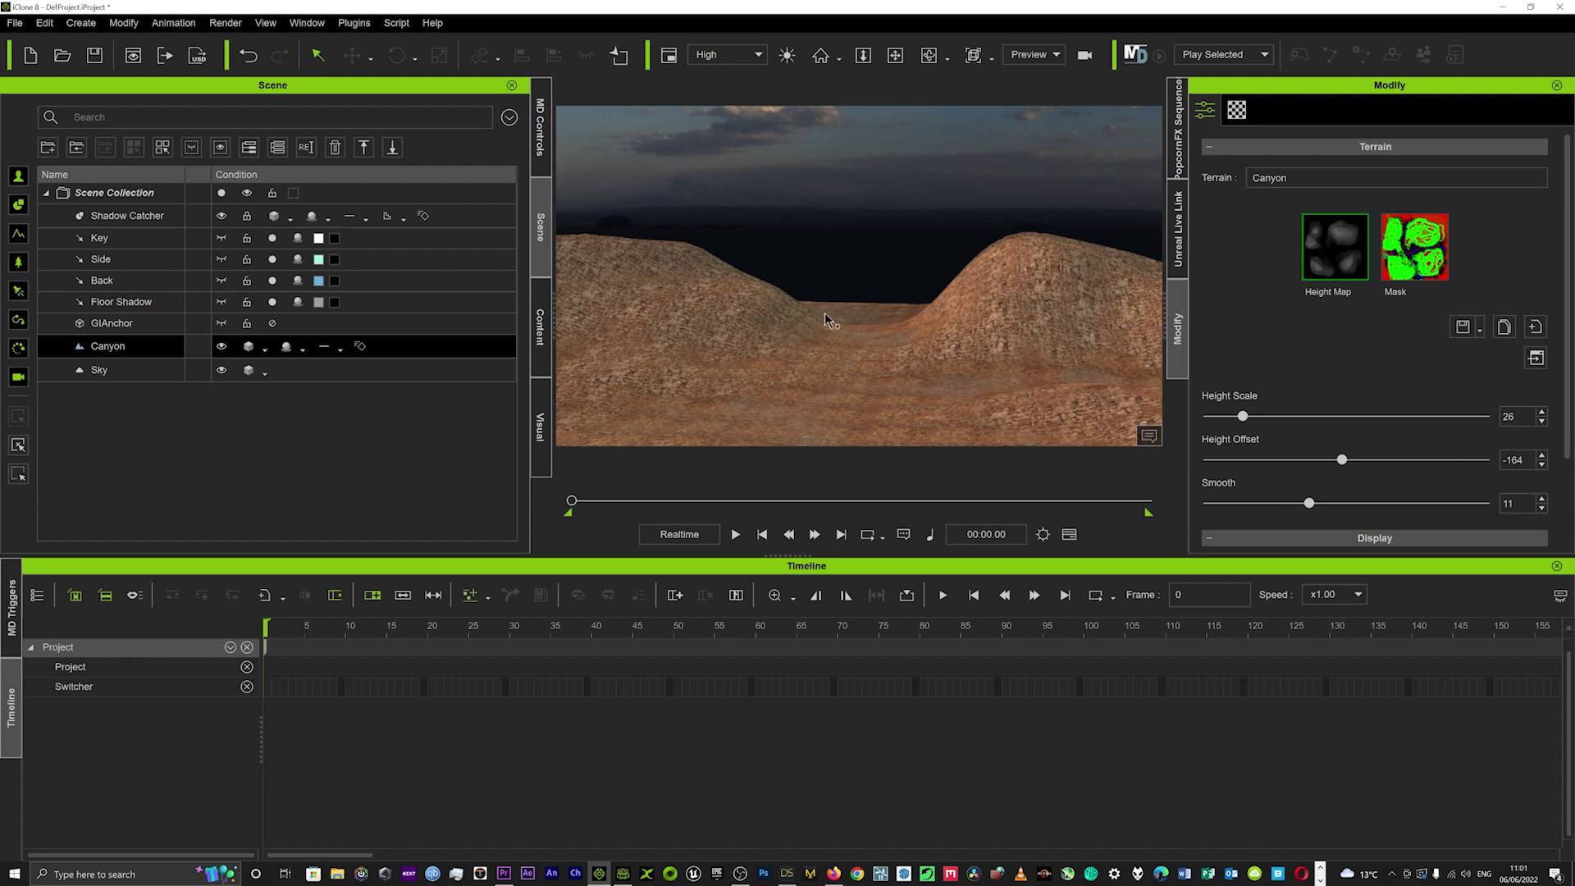
mouse_move(825, 318)
middle_down()
mouse_move(820, 211)
mouse_move(829, 246)
mouse_move(823, 279)
mouse_move(827, 240)
mouse_move(793, 185)
middle_up()
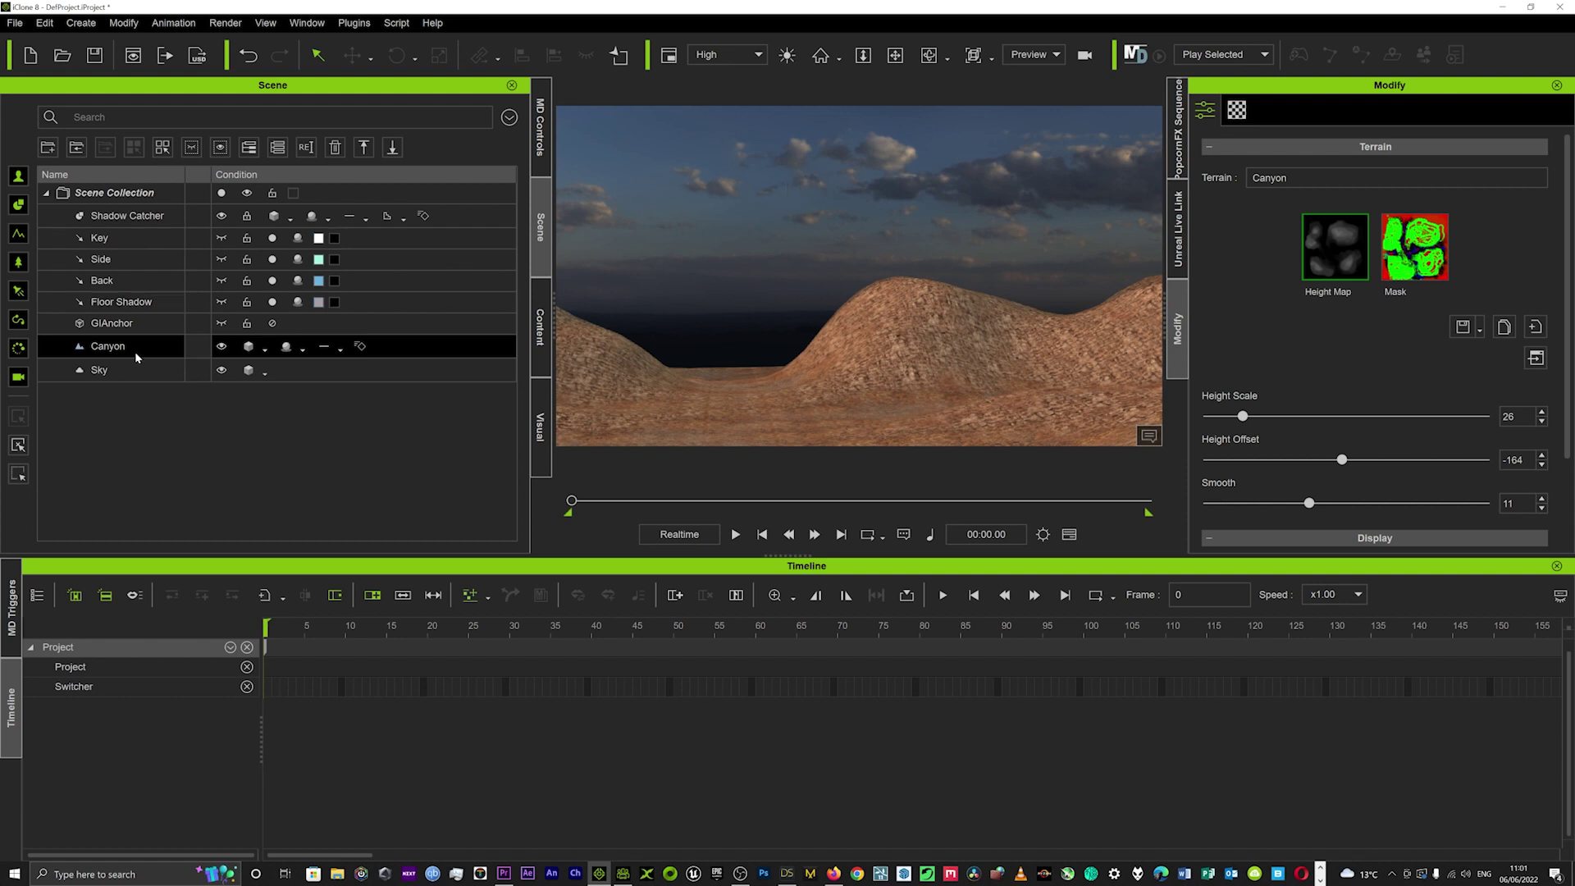
Step: Select the Sky and browse for a new image in its Diffuse texture slot
click(111, 370)
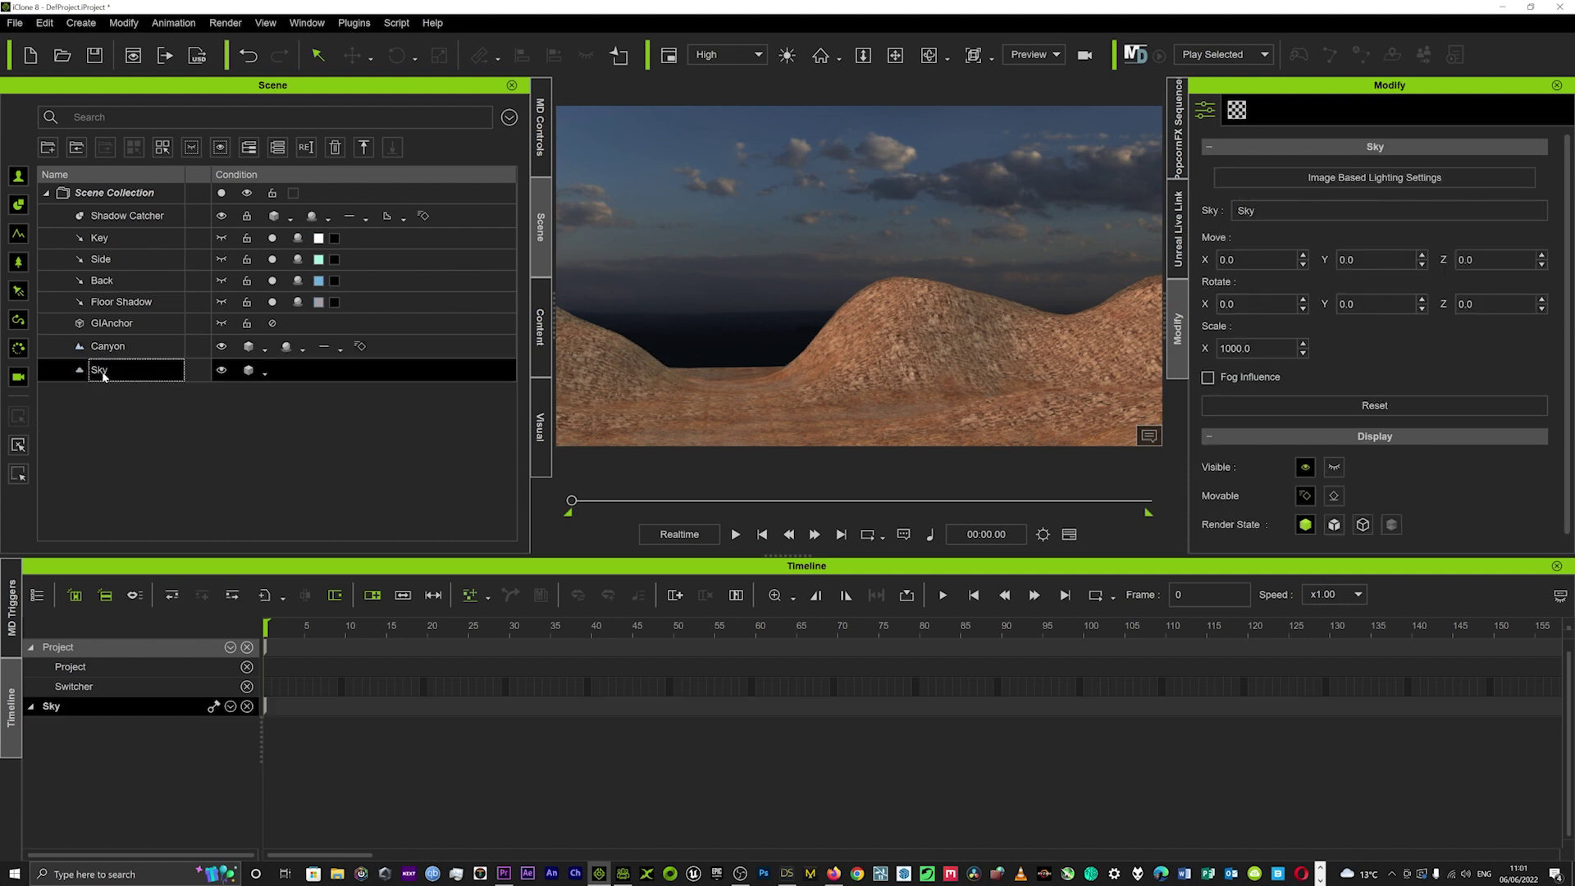
click(1240, 111)
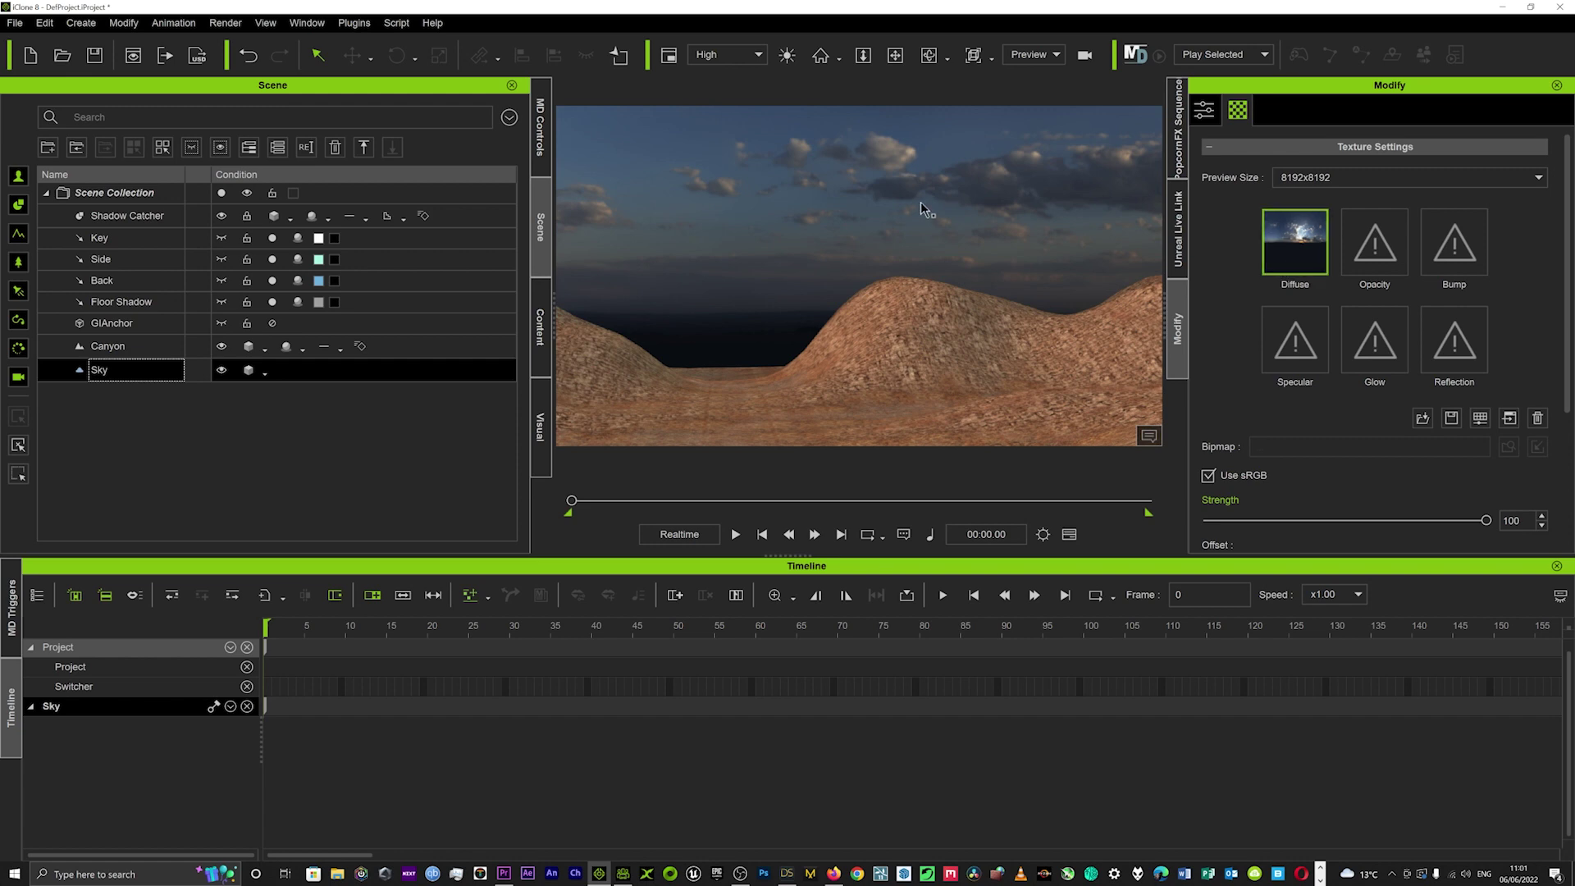
double_click(1275, 236)
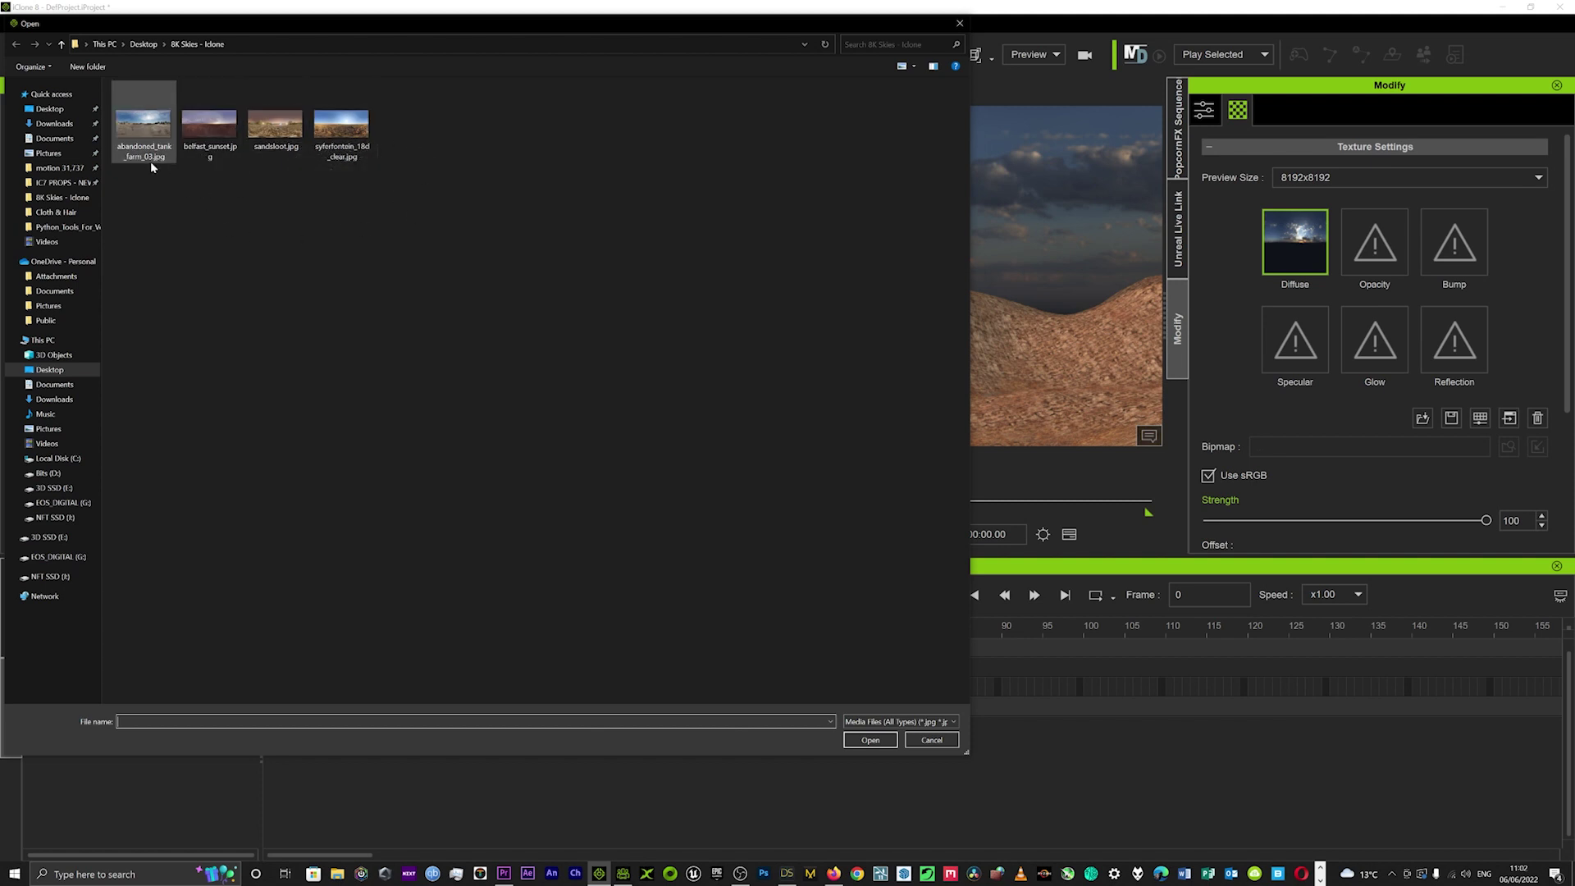
Step: Load the abandoned_tank_farm image as the sky's diffuse texture and preview it
double_click(151, 127)
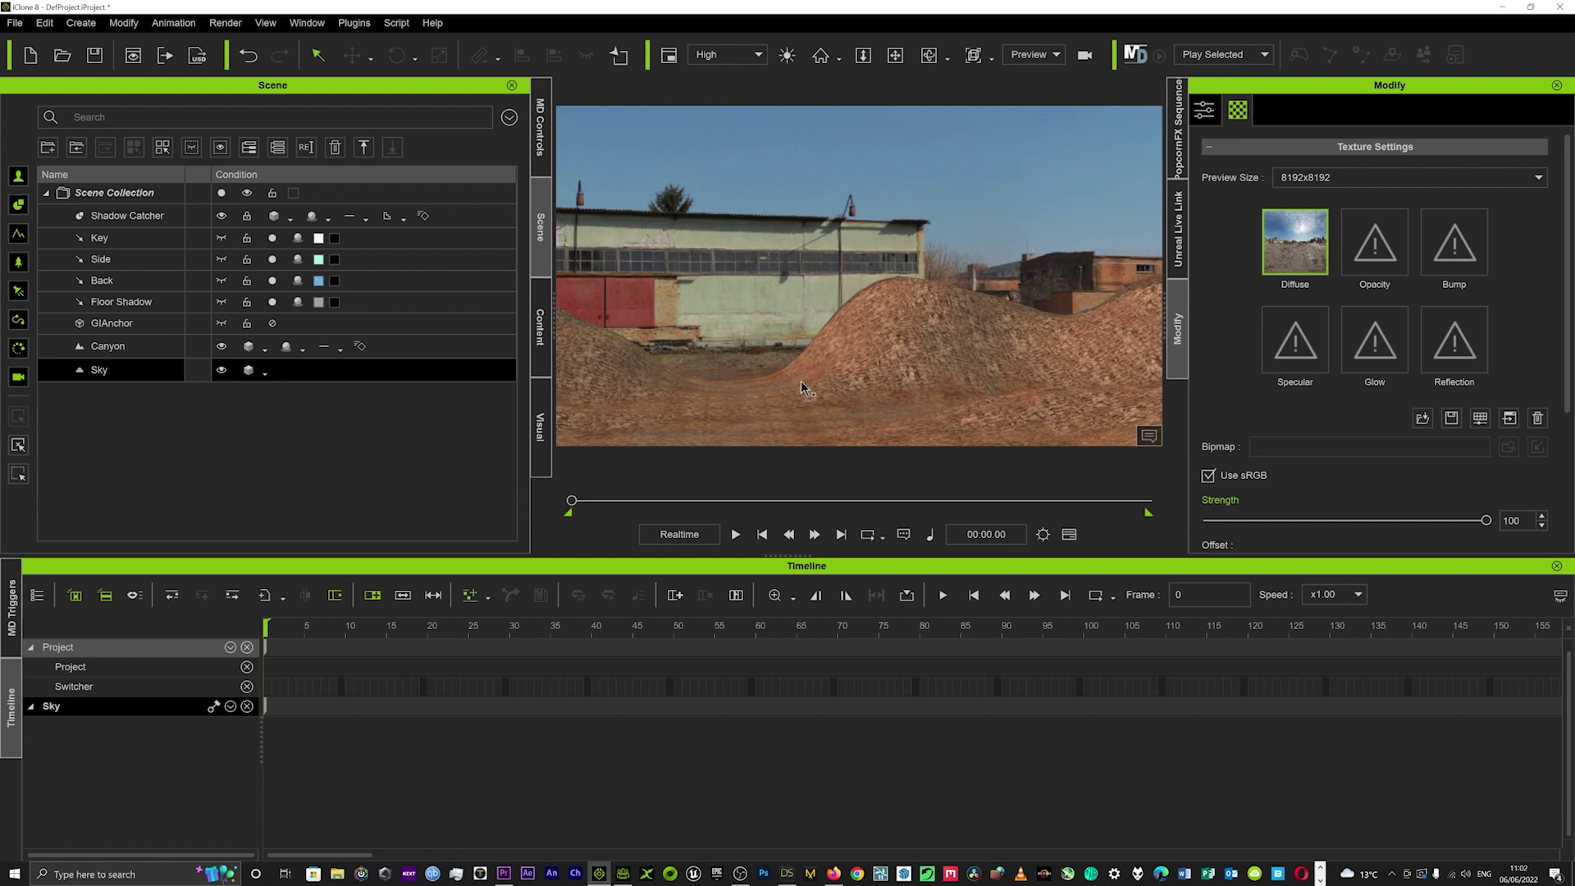
mouse_move(801, 381)
middle_down()
mouse_move(871, 353)
mouse_move(825, 363)
middle_up()
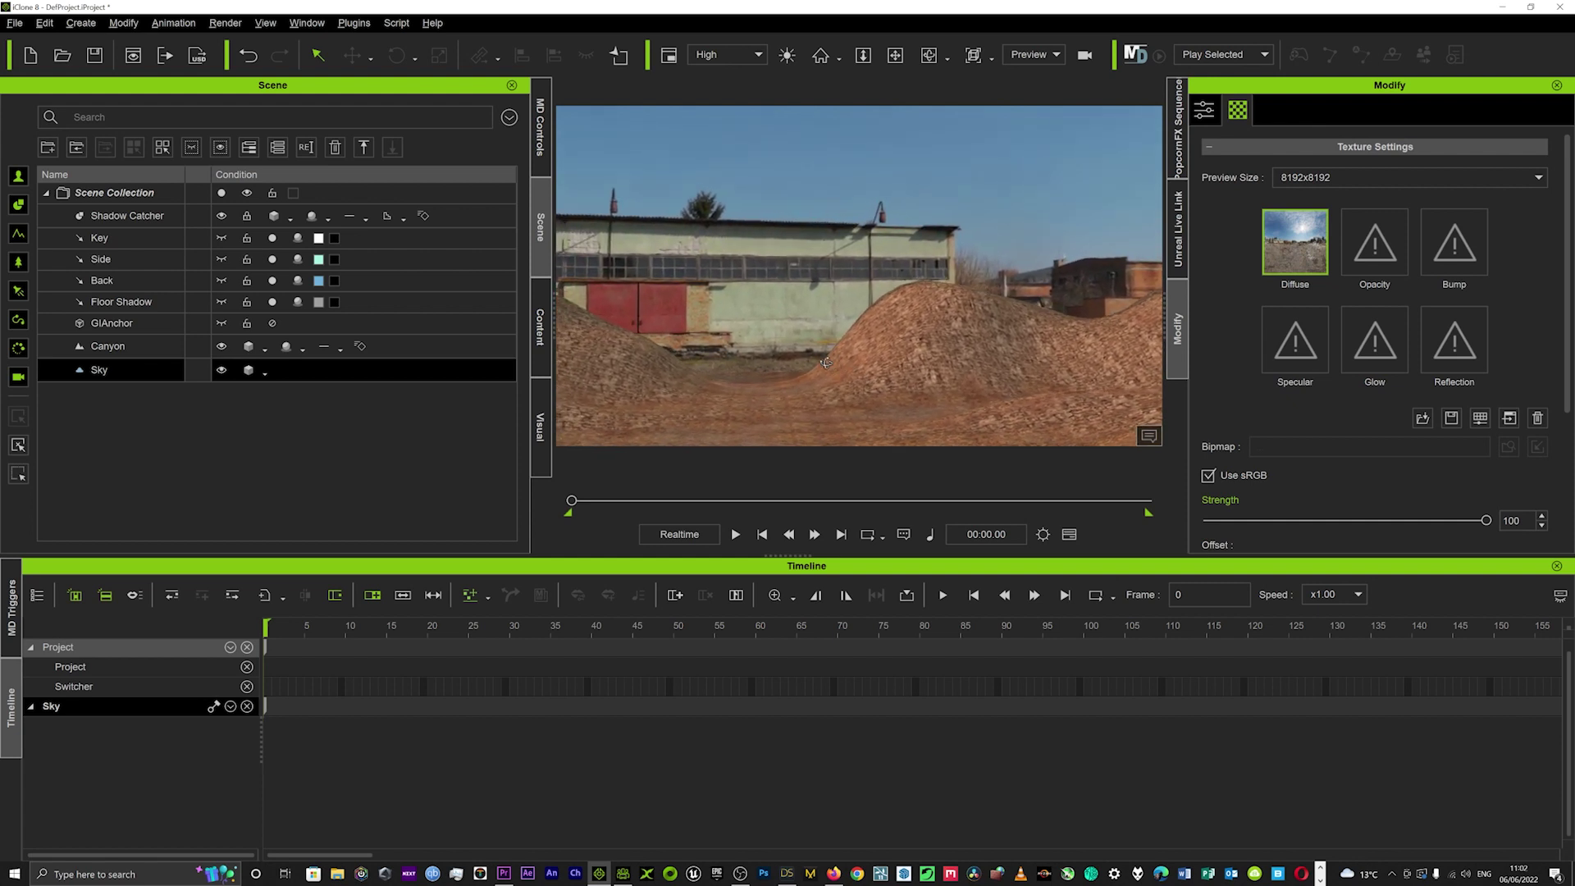
middle_drag(826, 364, 819, 350)
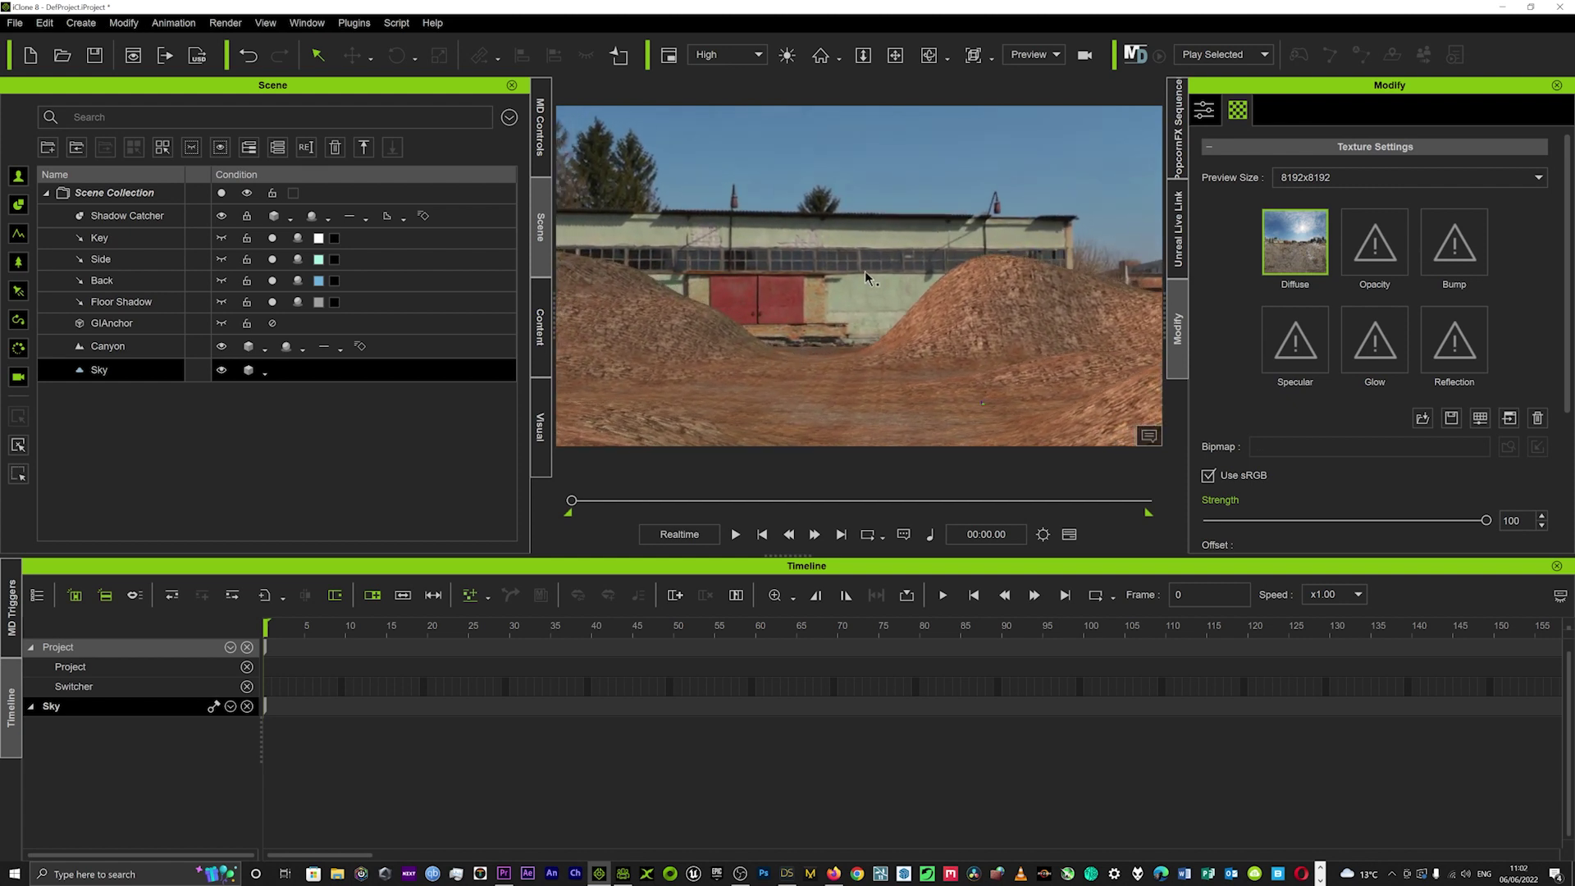
Step: Swap the sky diffuse to the clear syferfontein image and aim at the canyon gap
double_click(1281, 245)
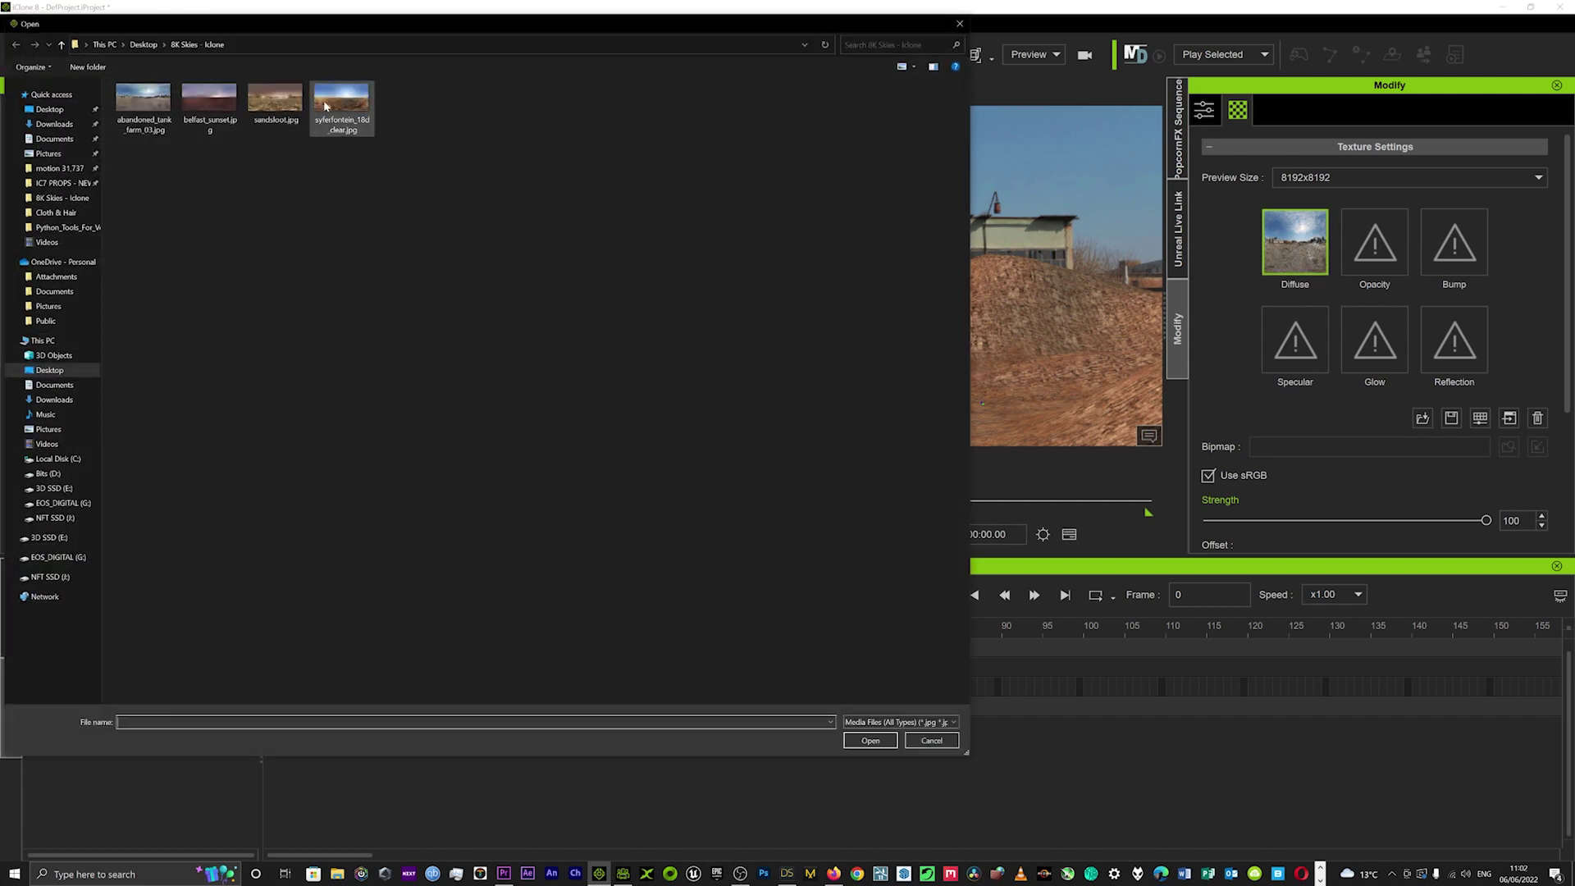
double_click(343, 106)
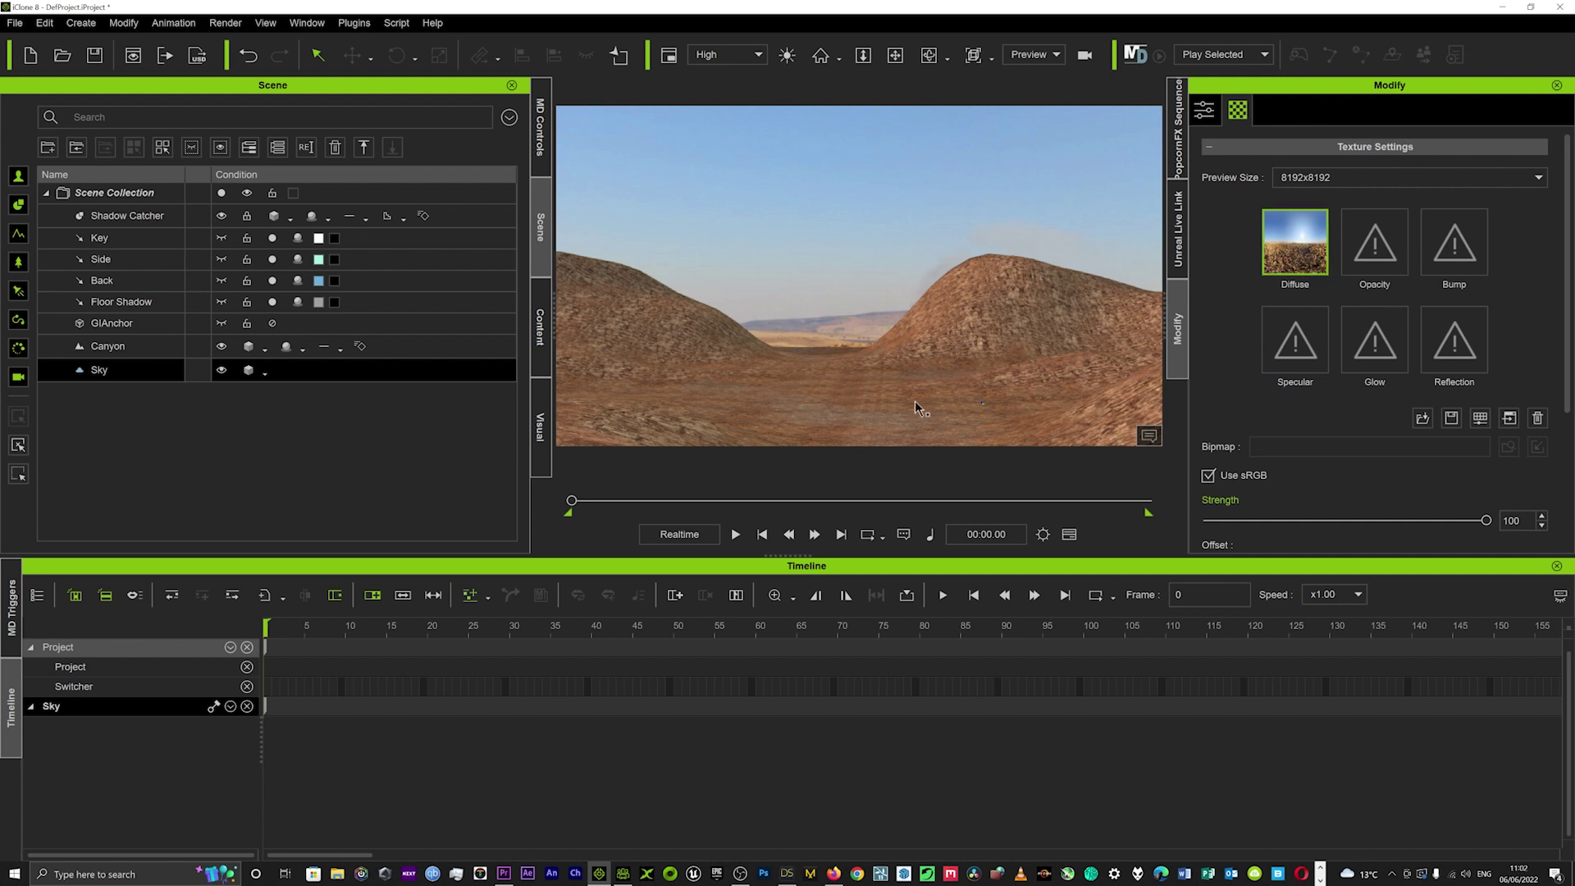
mouse_move(917, 402)
right_down()
mouse_move(871, 425)
mouse_move(974, 396)
mouse_move(1127, 386)
right_up()
drag(835, 384, 1036, 292)
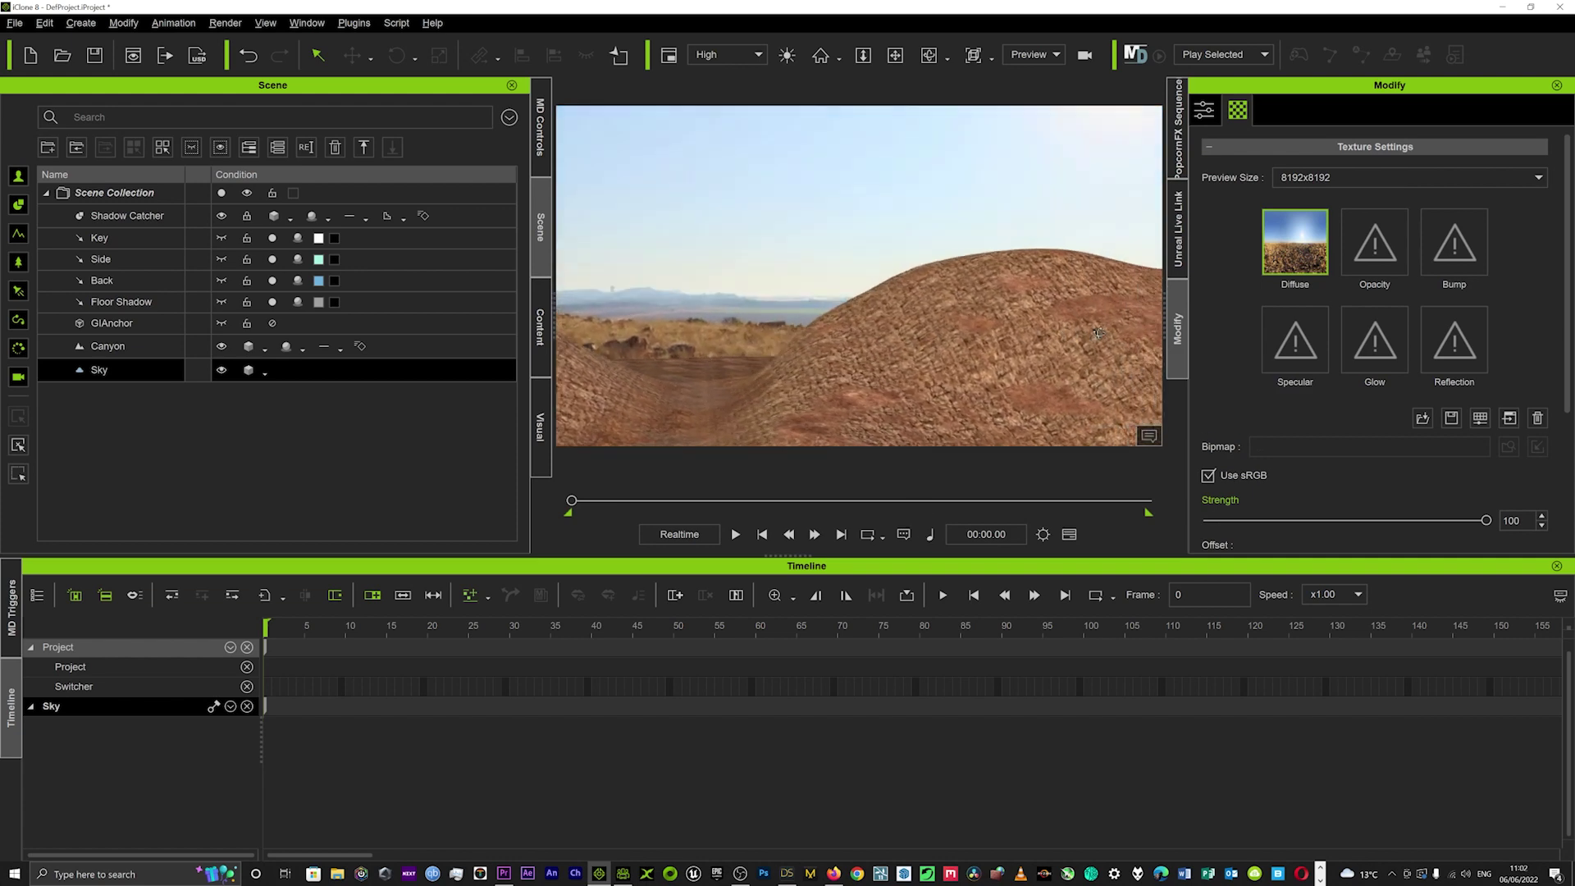
mouse_move(933, 357)
mouse_down()
mouse_move(904, 330)
mouse_move(882, 347)
mouse_up()
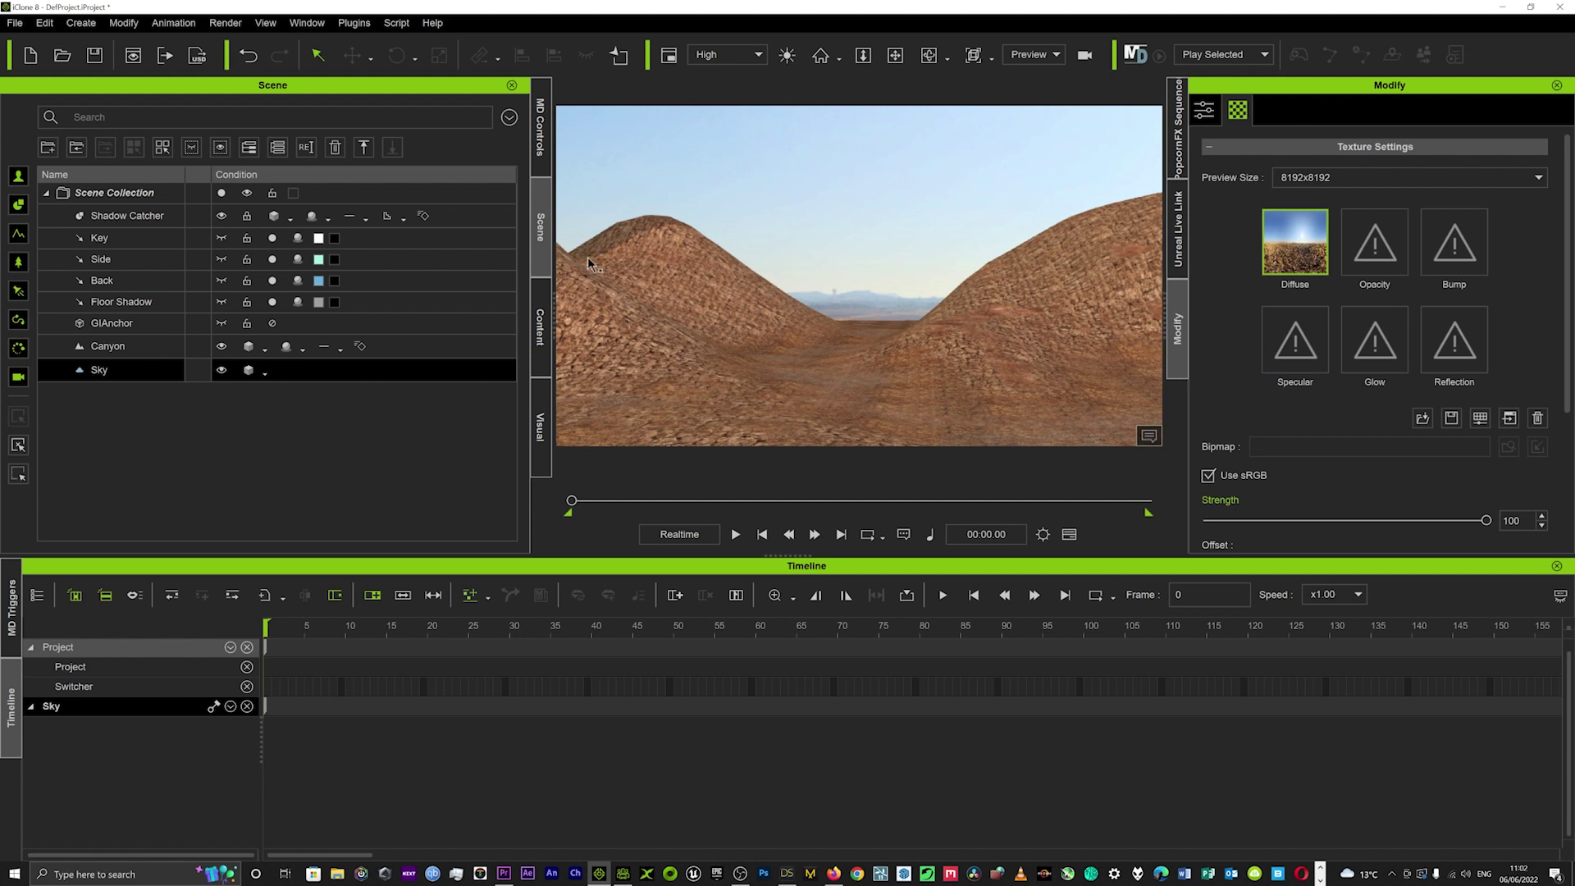
Step: Place an Alaska Cedar from the tree templates and start gardening cedars on the terrain
click(545, 338)
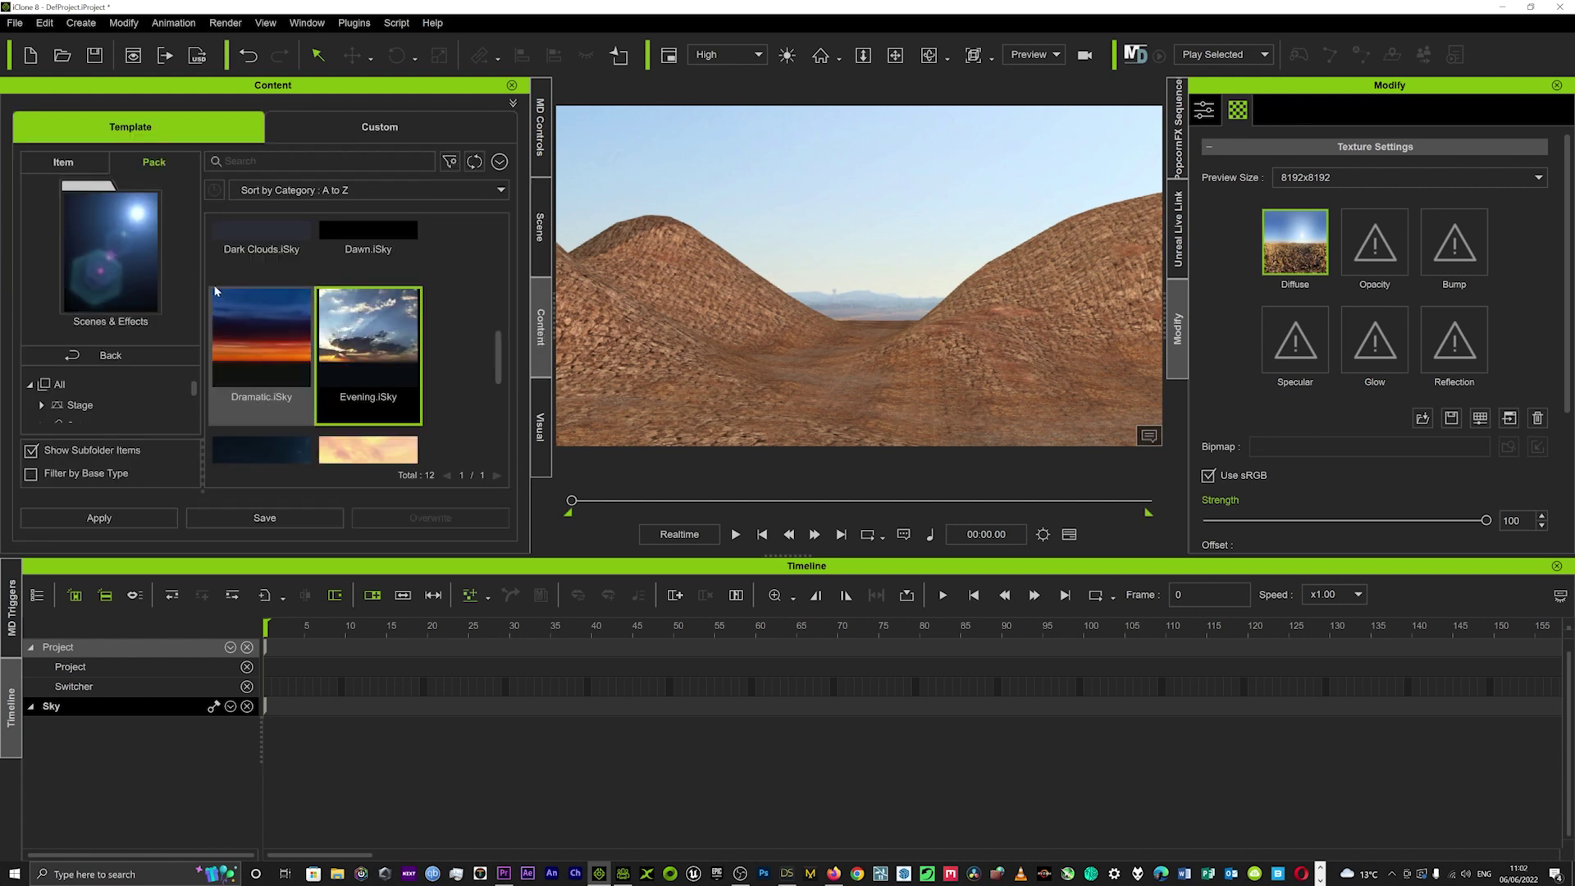
click(99, 358)
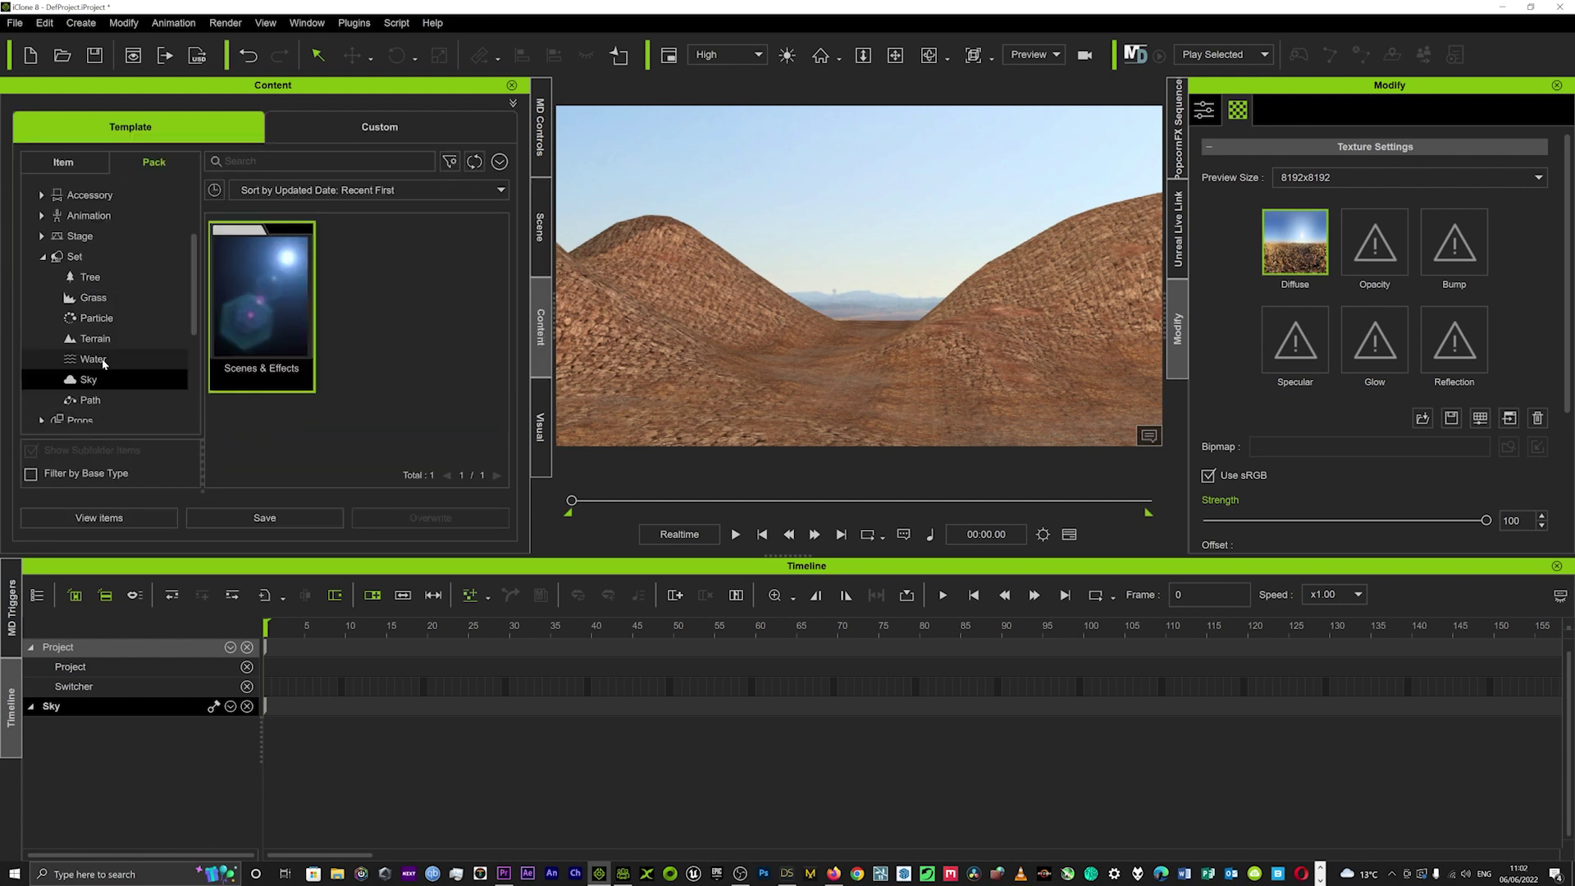
click(91, 278)
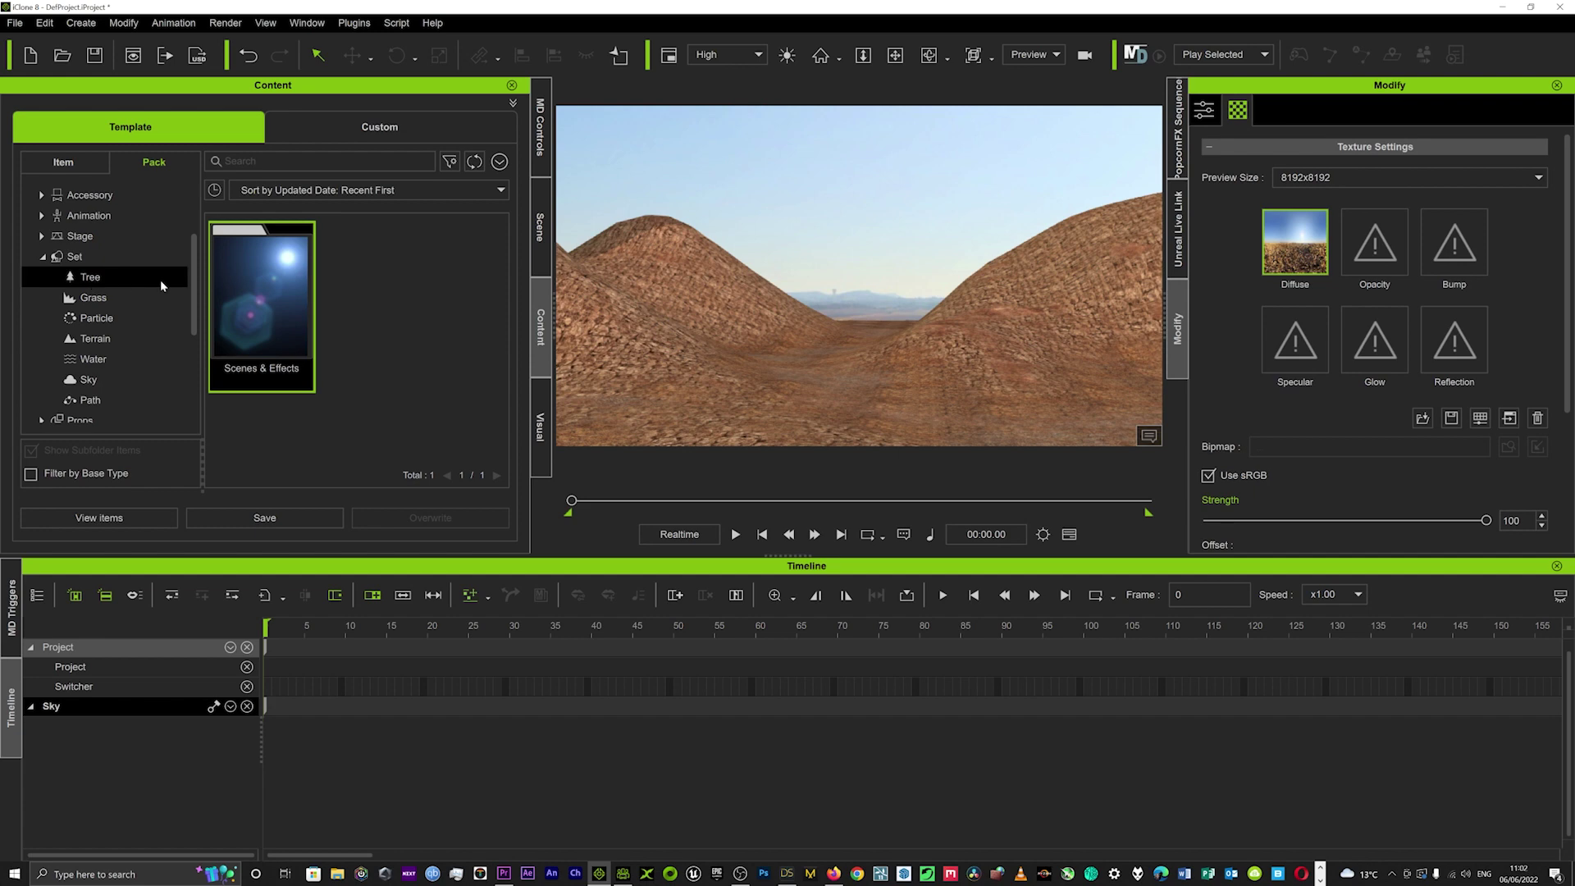
double_click(233, 306)
drag(274, 290, 727, 317)
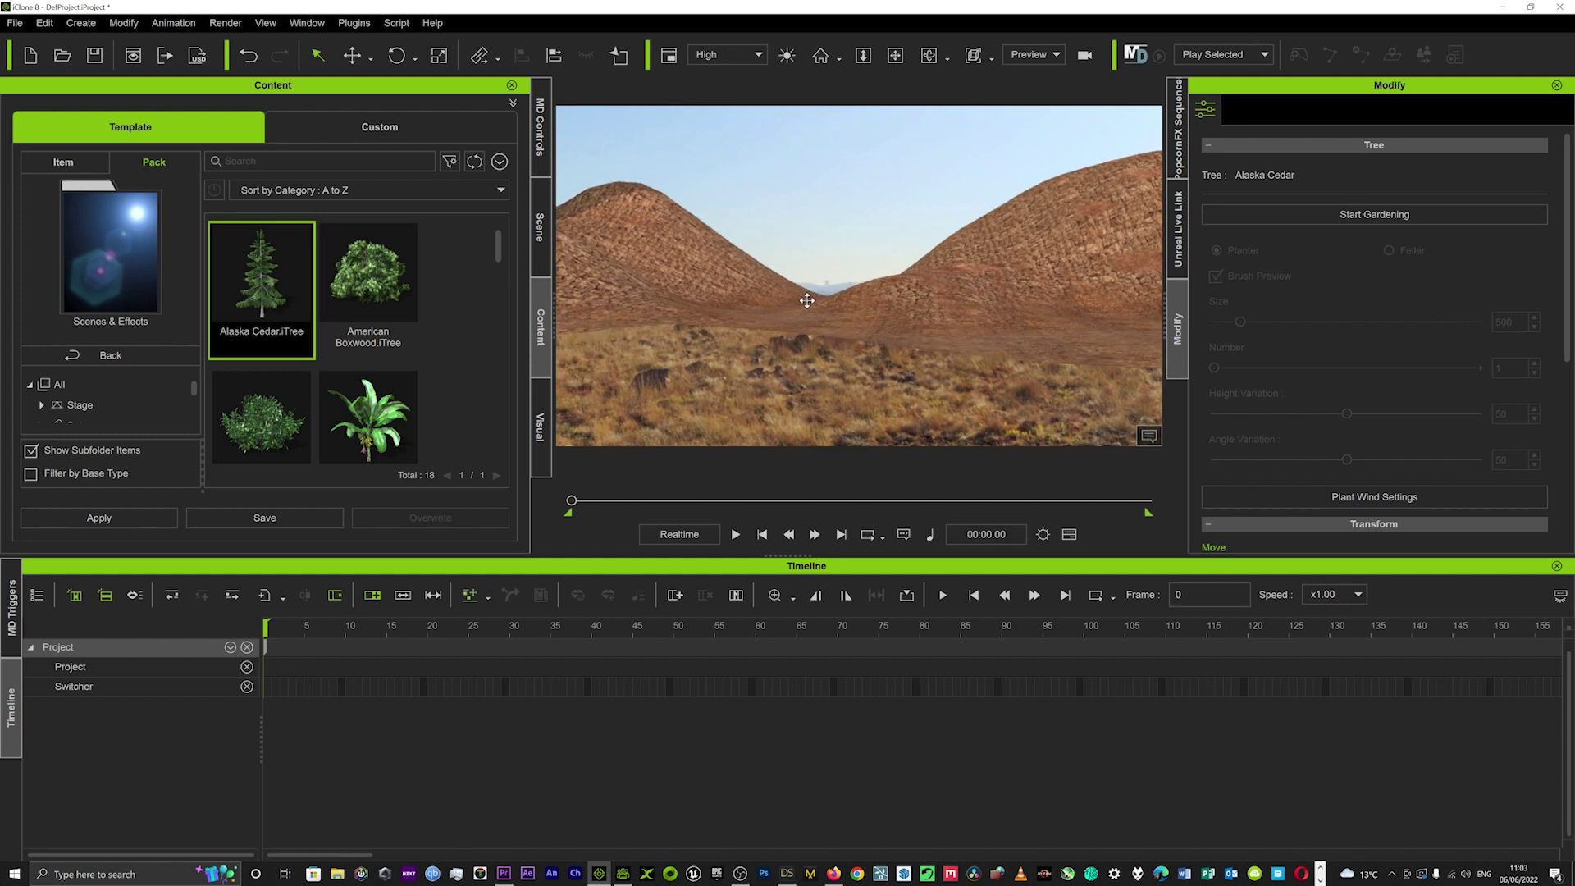
click(1315, 224)
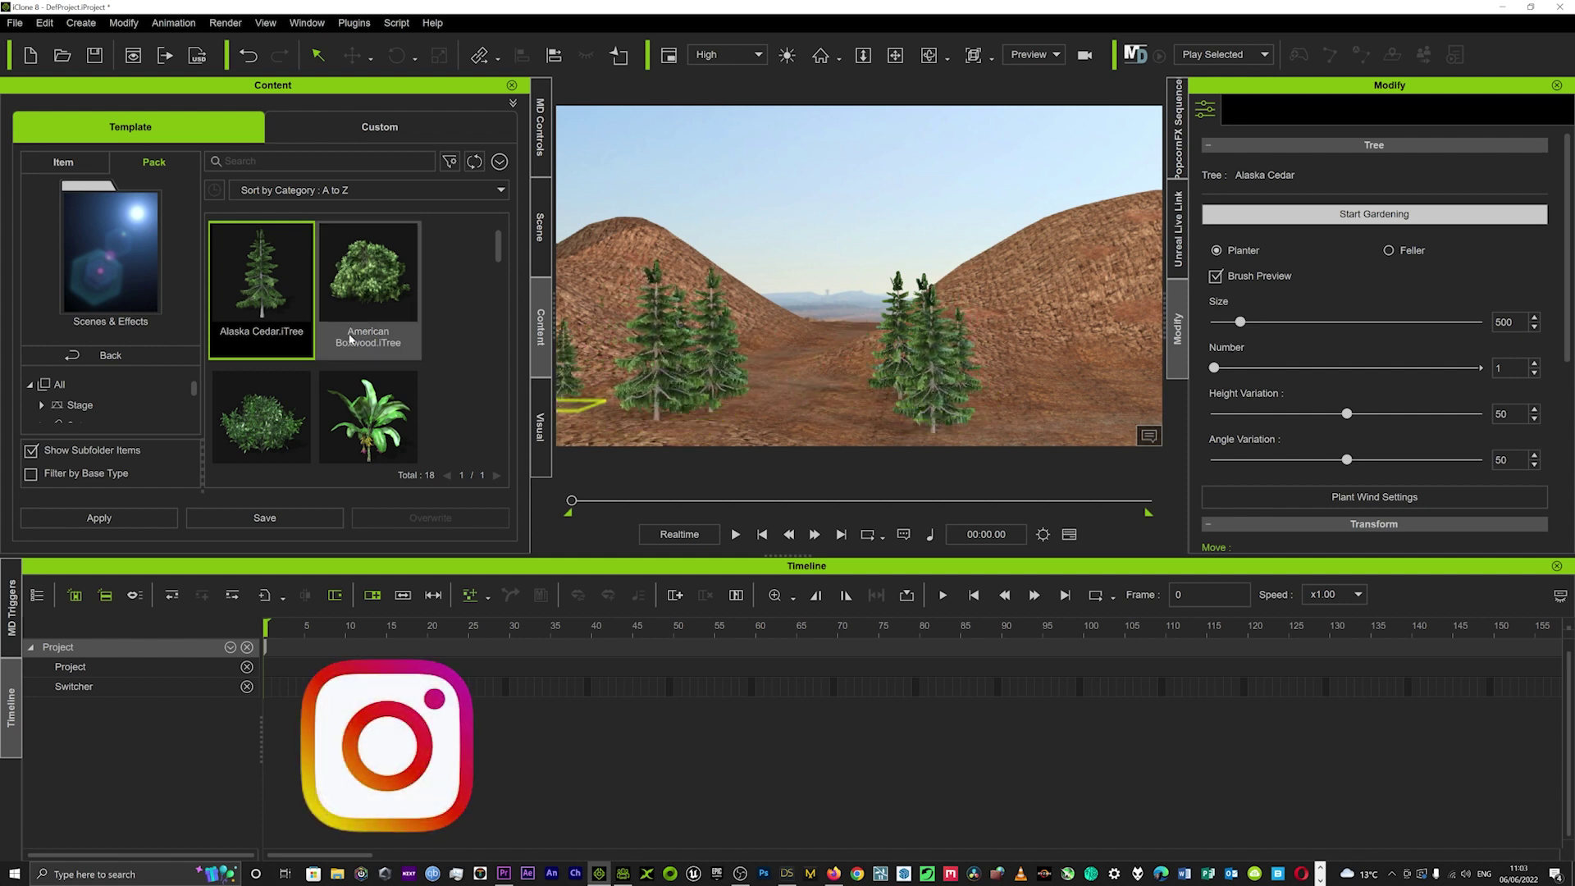
Step: Plant a small American Boxwood shrub on the canyon floor and select a cedar
click(365, 290)
click(842, 425)
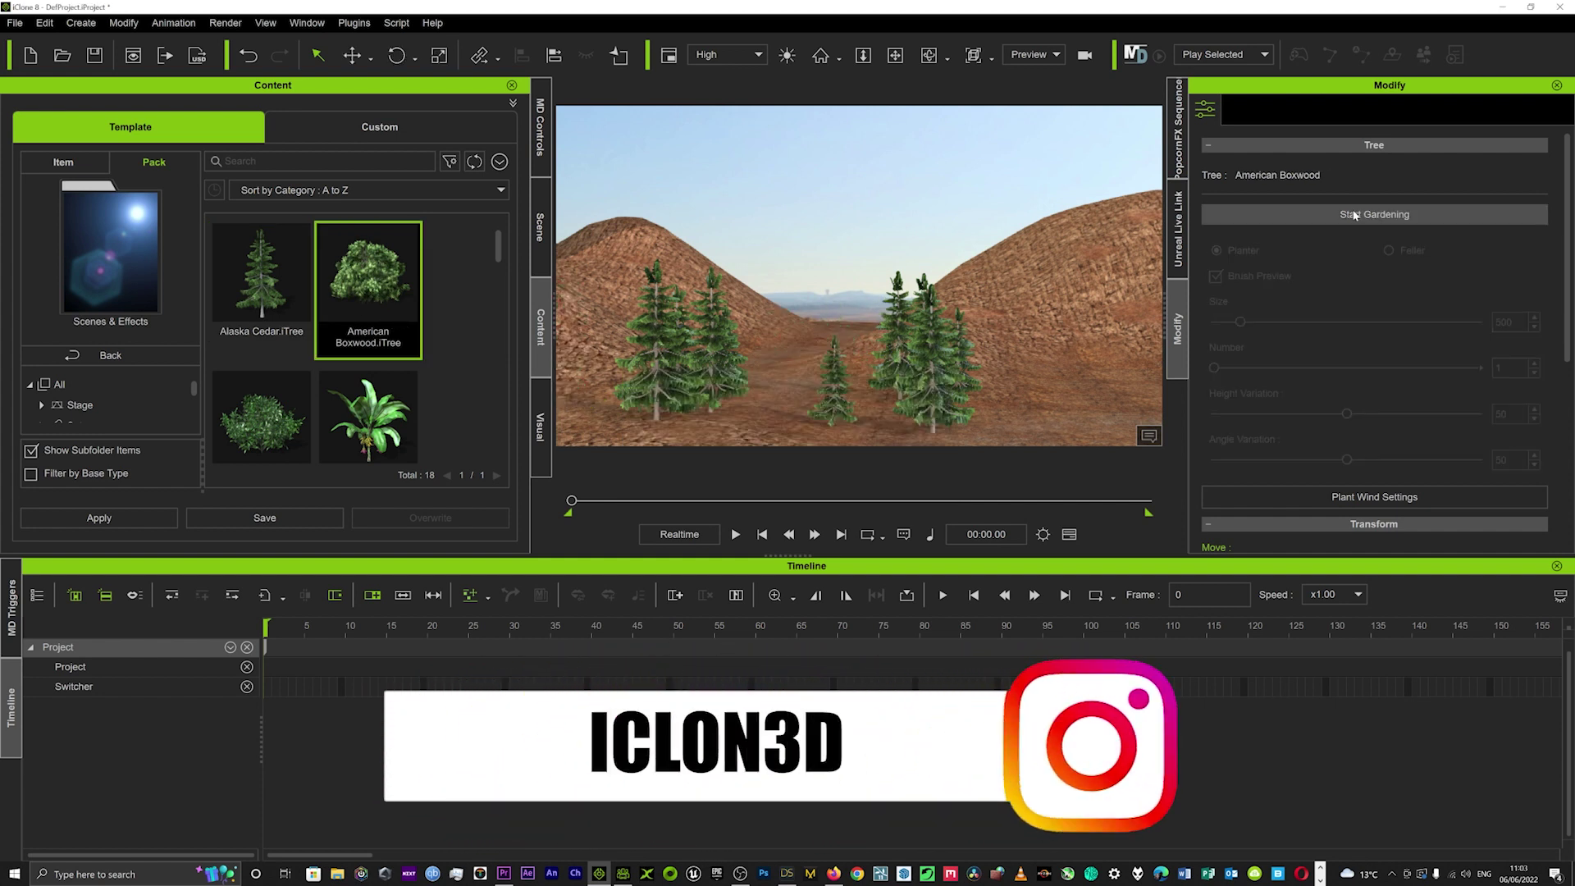
click(788, 397)
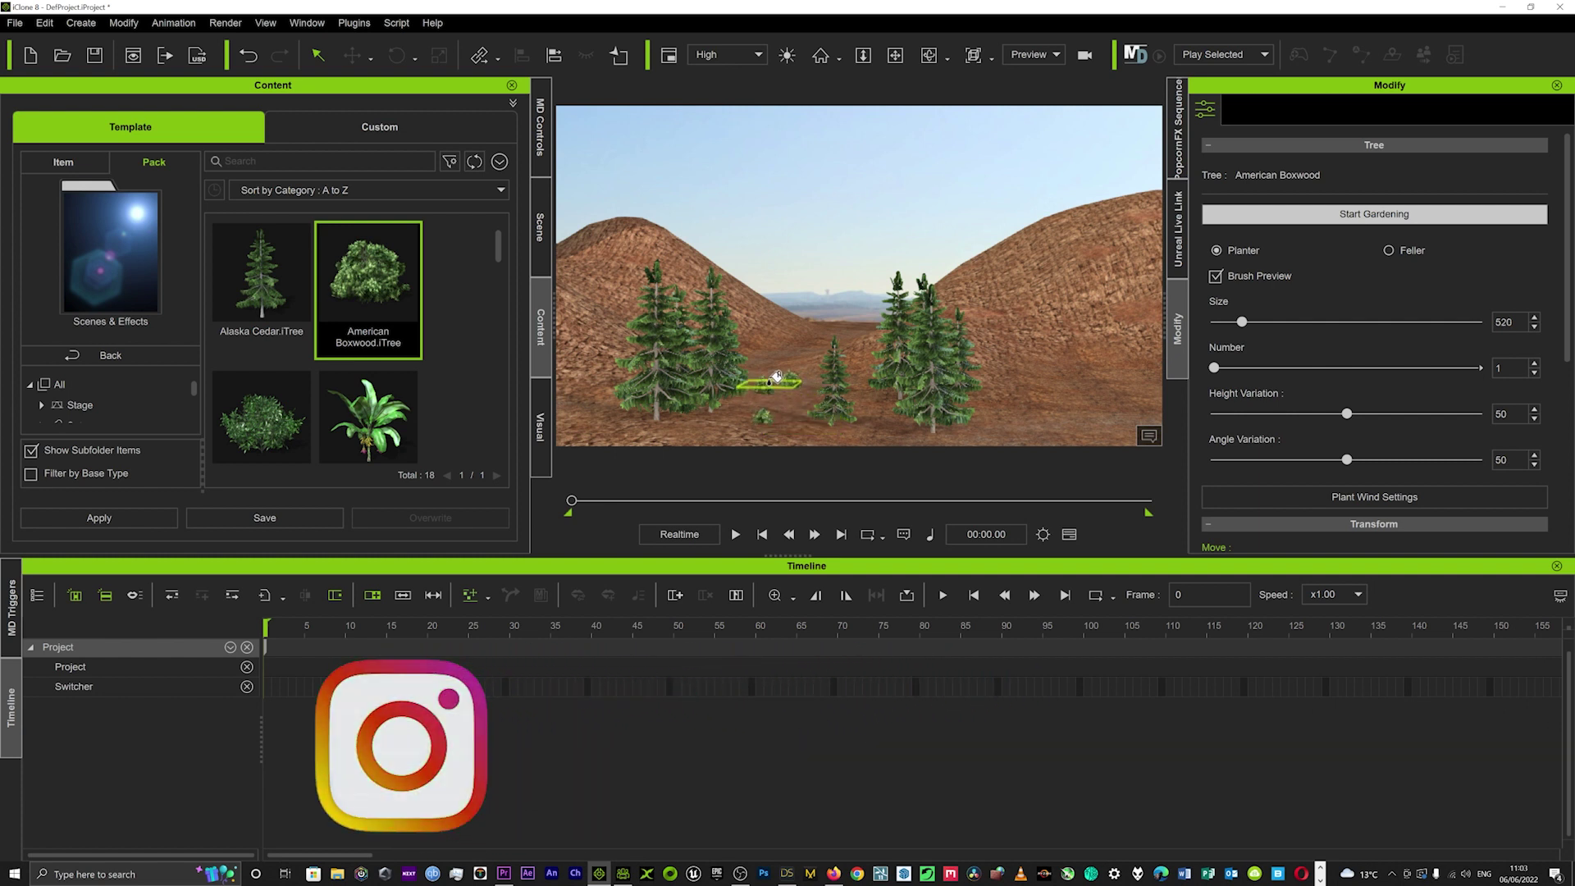
scroll(1055, 175, up, 2)
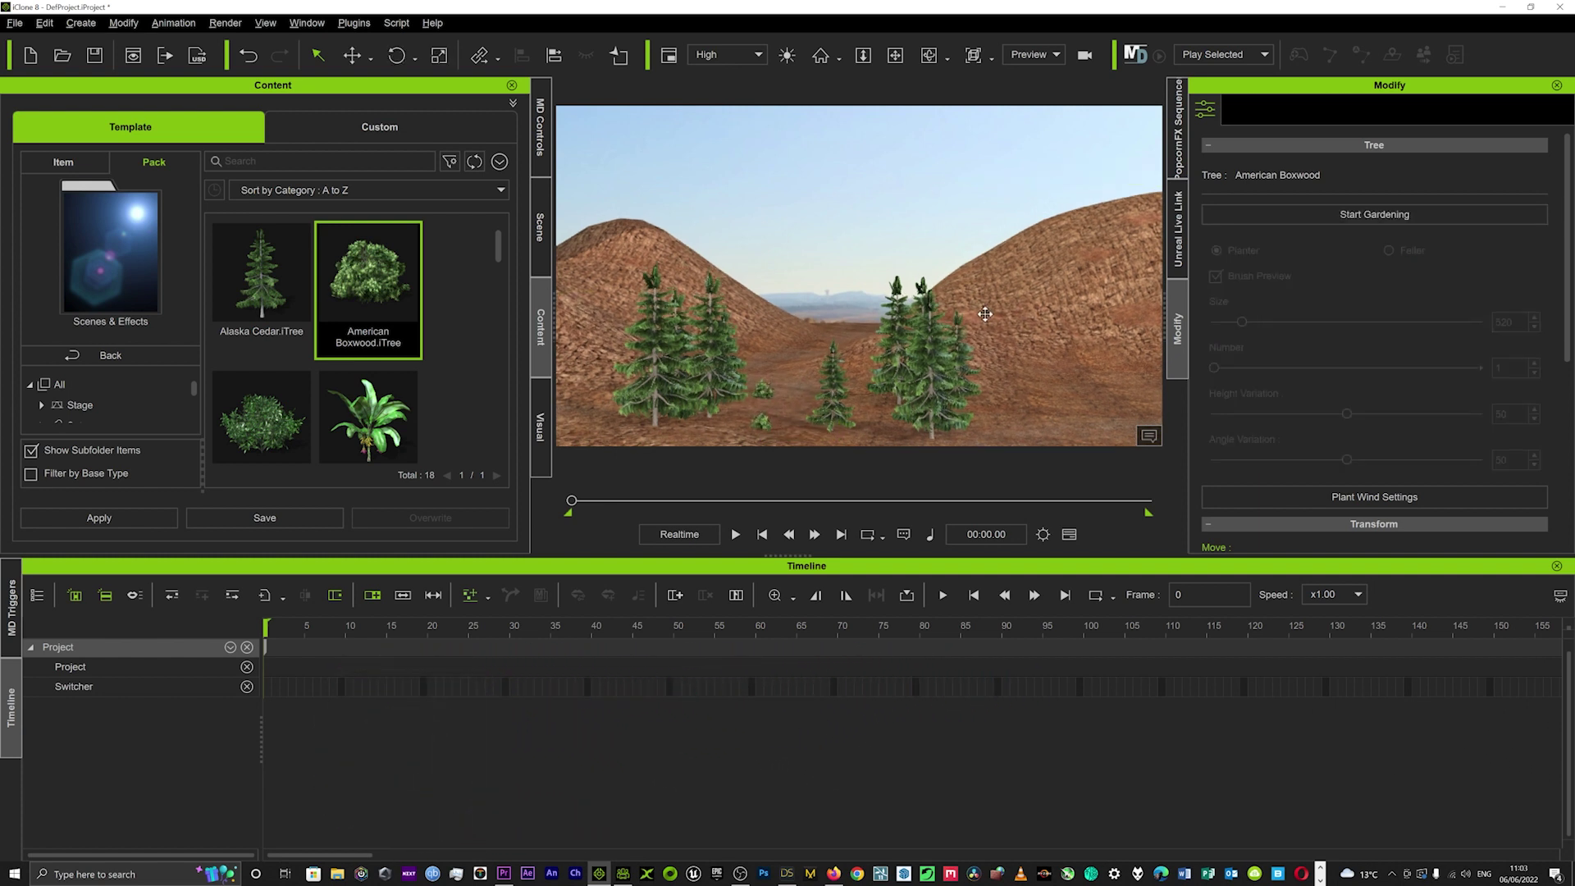
click(928, 371)
scroll(914, 390, up, 2)
Step: Orbit the view close around the selected Alaska Cedar tree
mouse_move(913, 389)
right_down()
mouse_move(953, 324)
mouse_move(1031, 337)
mouse_move(784, 227)
mouse_move(886, 243)
right_up()
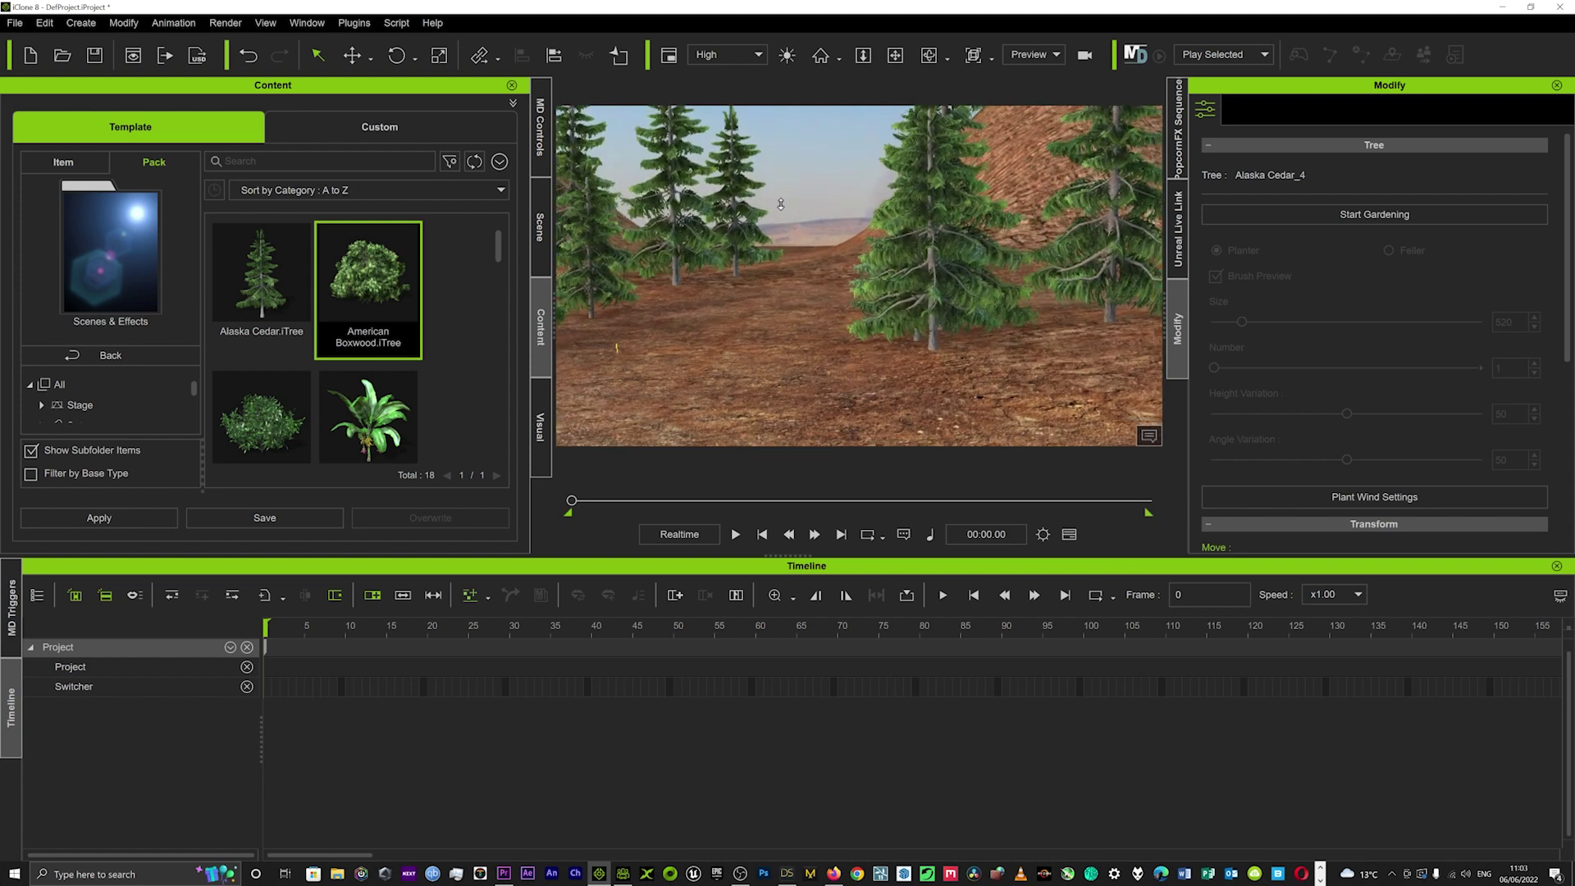